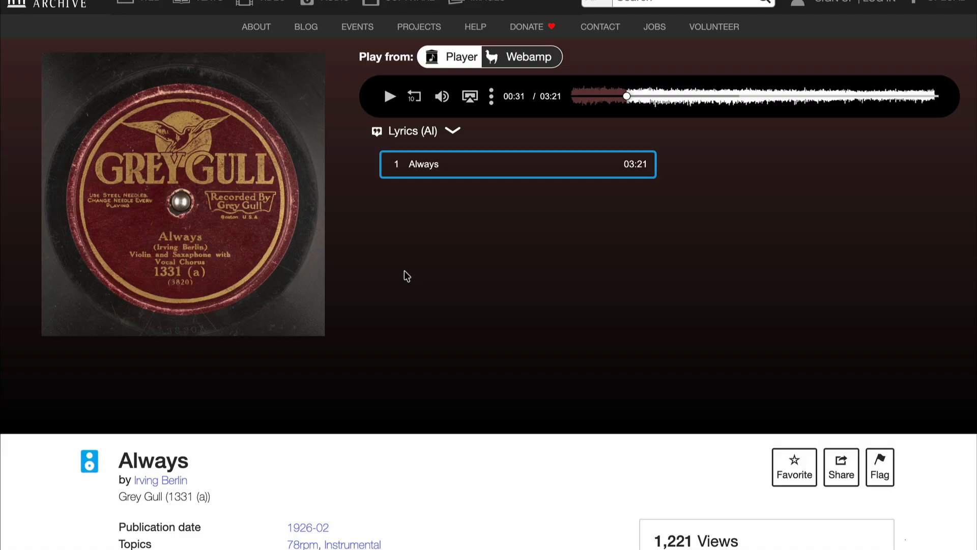
- Examine the publication details of the 1926 recording "Always" on its Internet Archive page
scroll(409, 272, "down", 3)
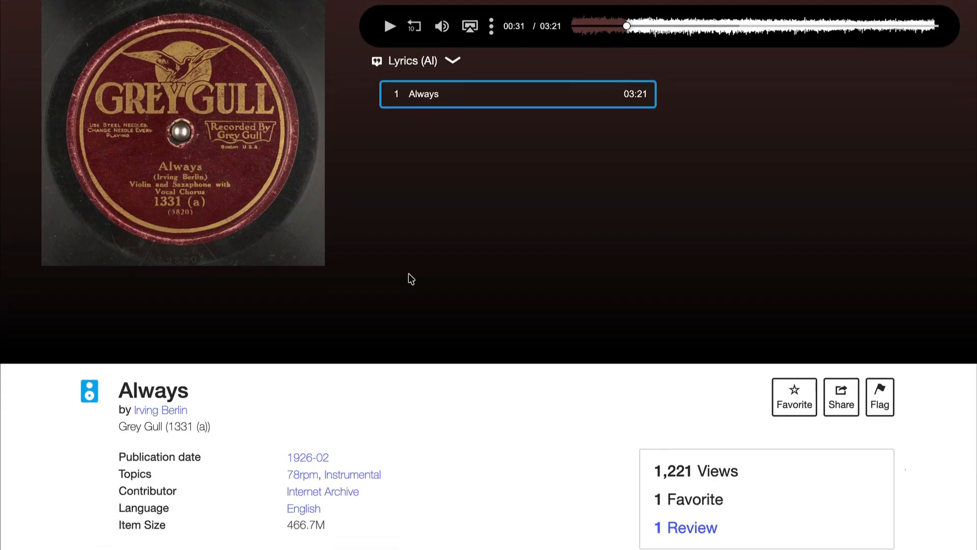
scroll(409, 276, "down", 5)
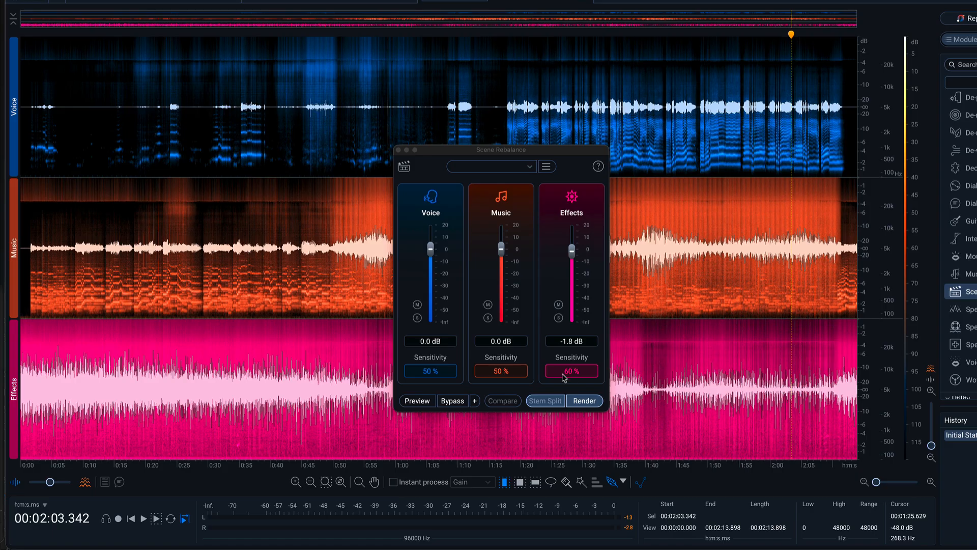
- Switch to iZotope RX, play the stem-split recording from about 1:19, and isolate the Voice stem
left_click(608, 121)
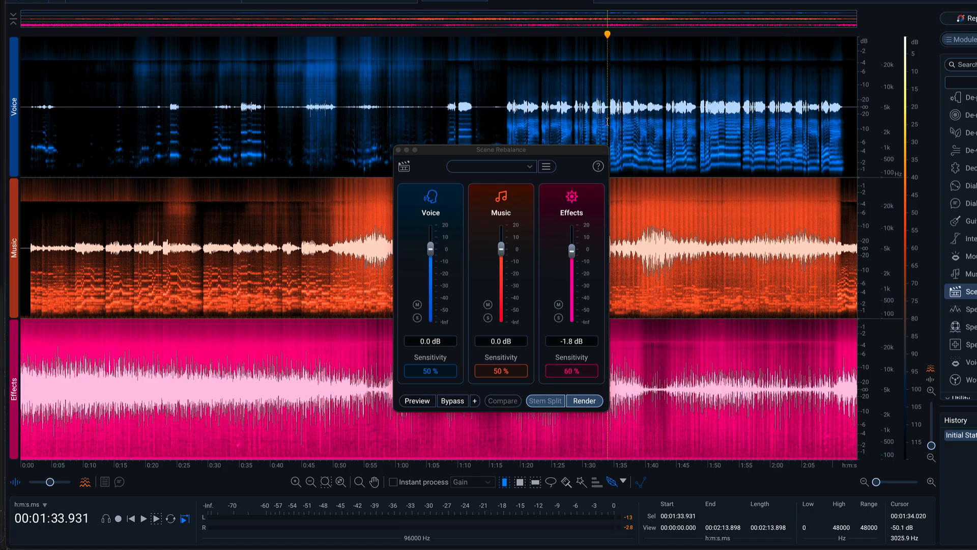
left_click(622, 113)
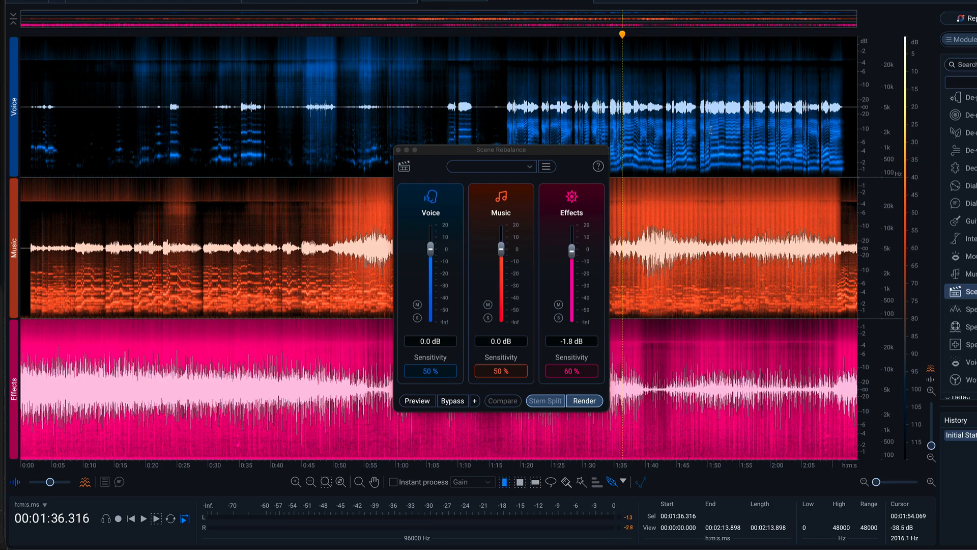
left_click(252, 108)
key("space")
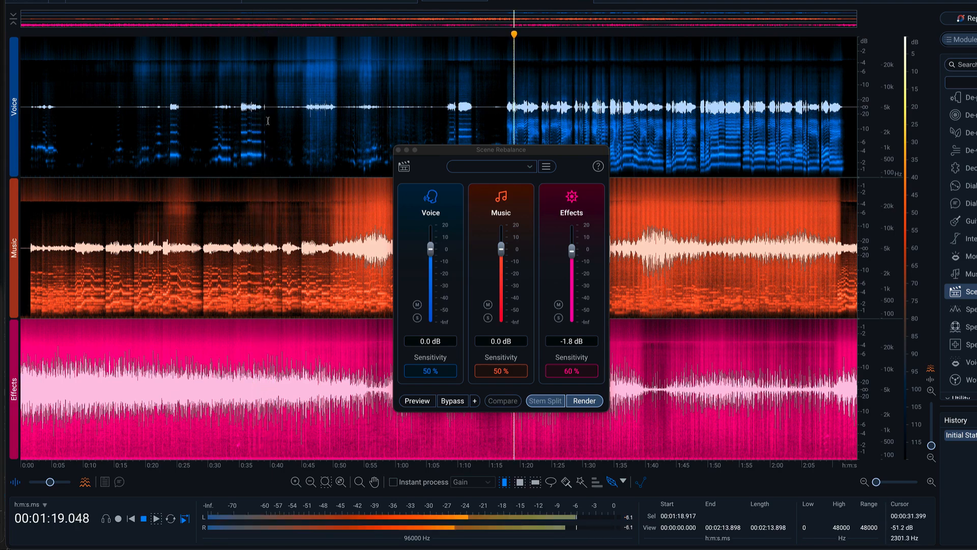
left_click(16, 126)
- Audition only the Music stem, move the Scene Rebalance window out of the way, and stop playback
mouse_move(2, 214)
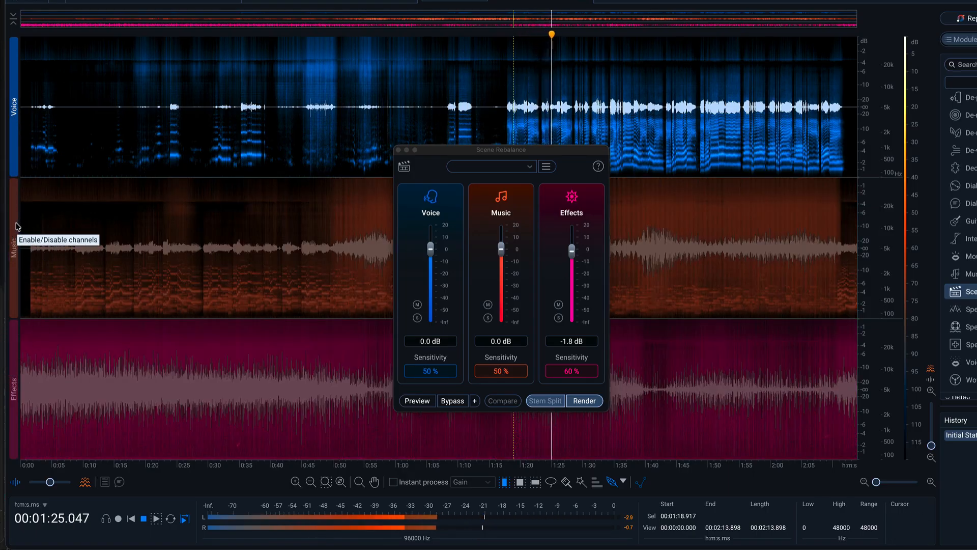
left_click(16, 227)
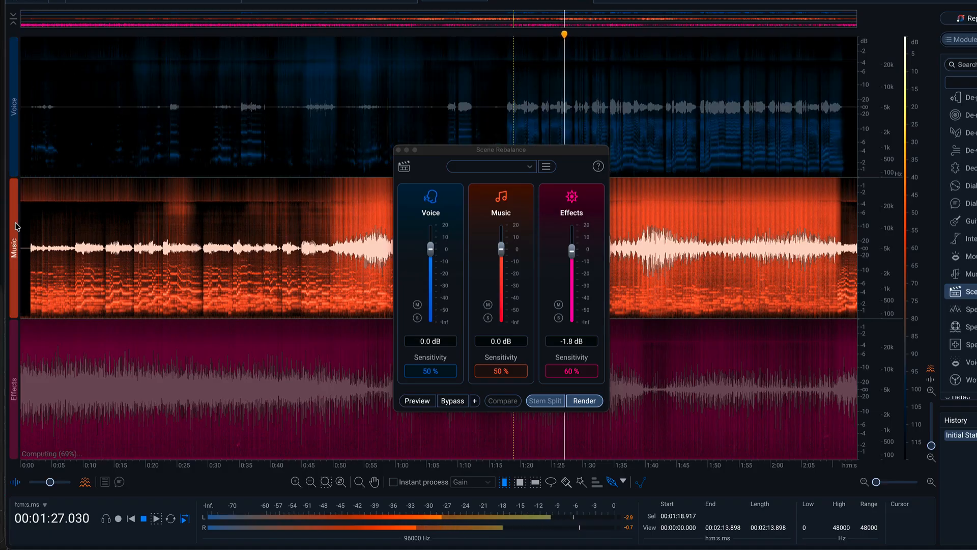
left_click_drag(446, 149, 184, 51)
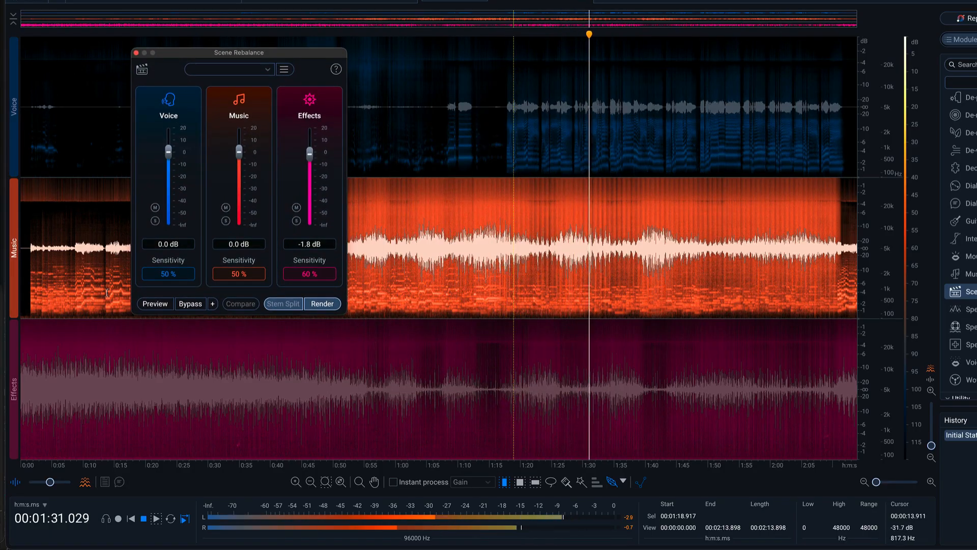
key("space")
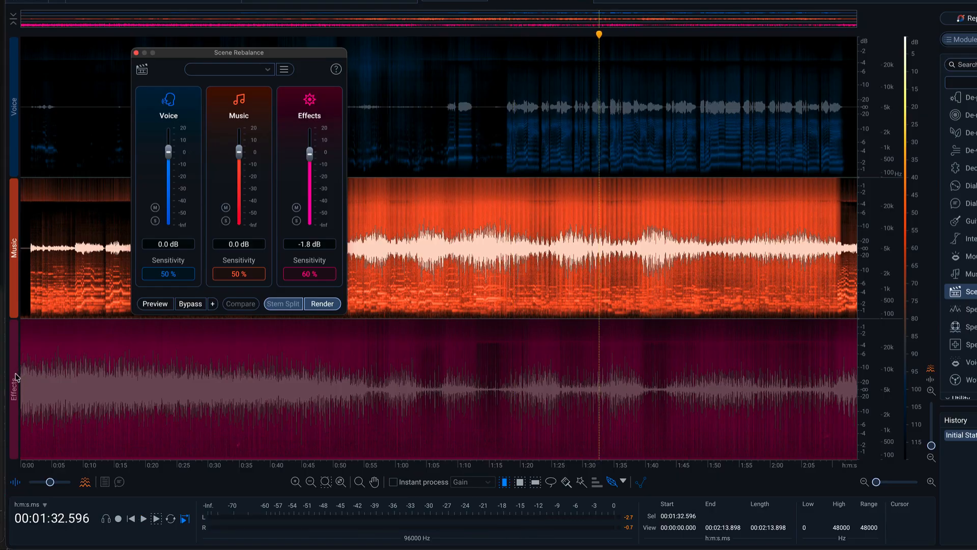
- Isolate the Effects stem and audition it from about 1:23 and from 0:40
left_click(15, 378)
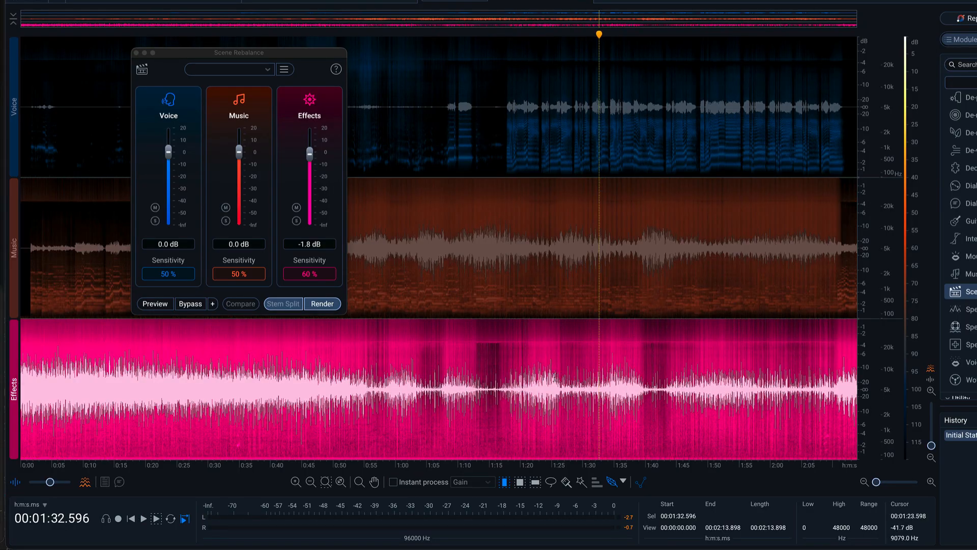
left_click(540, 387)
key("space")
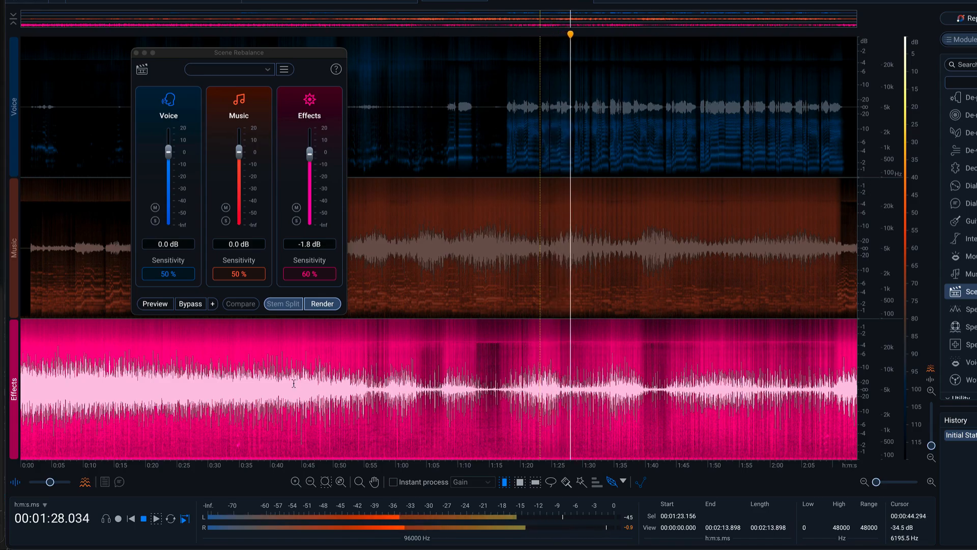
key("space")
left_click(272, 382)
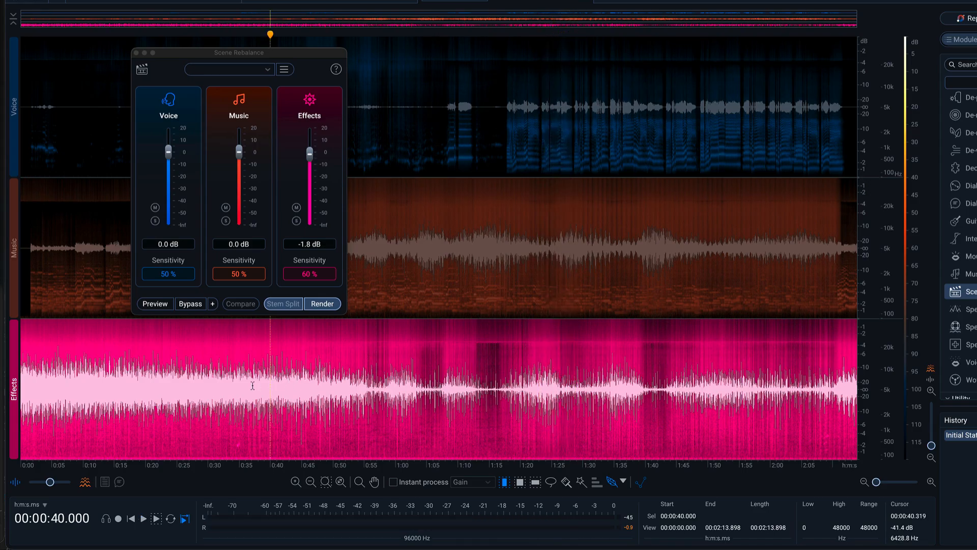
key("space")
key("space")
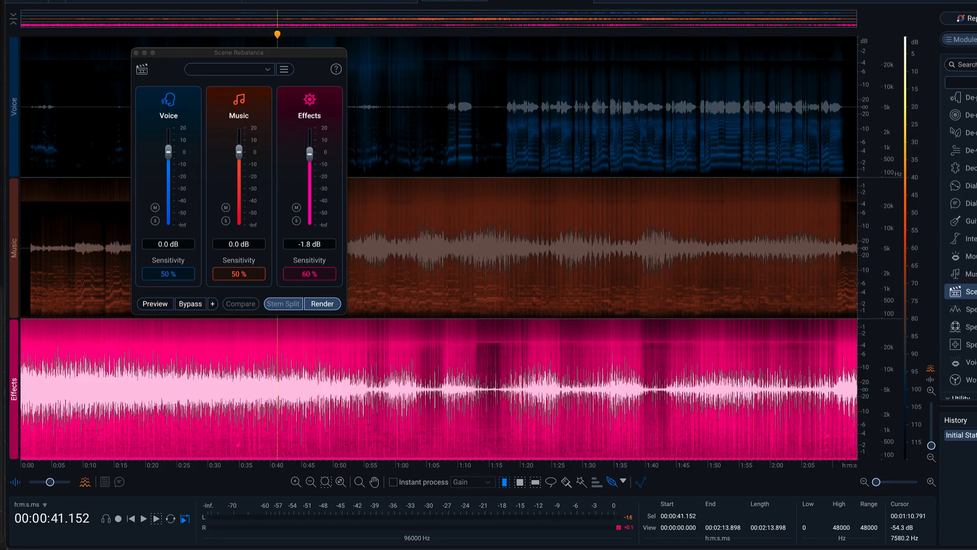
- Open the De-crackle module, load the "Remove Vinyl Crackle - Slow" preset, and set the strength to 5.9
left_click(463, 300)
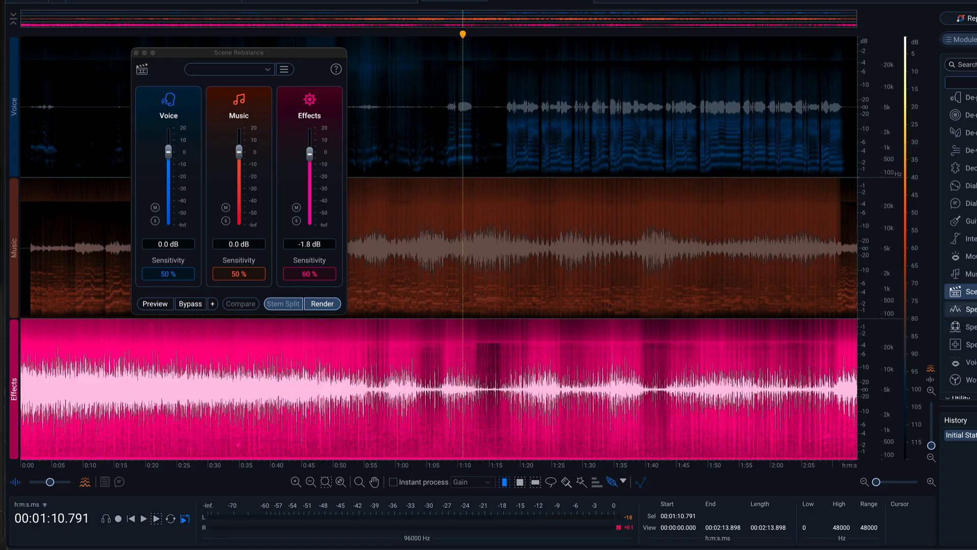
scroll(962, 245, "up", 3)
scroll(960, 245, "up", 2)
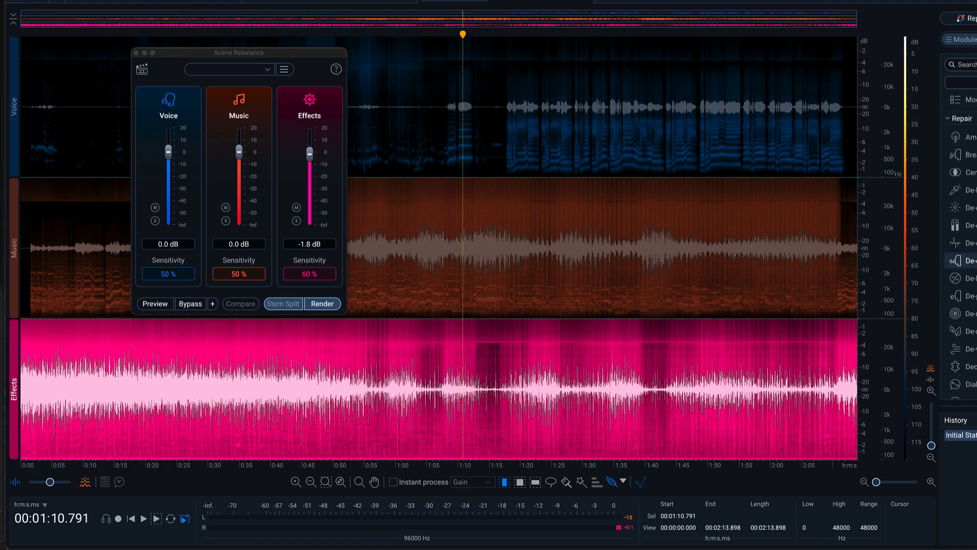
left_click(958, 243)
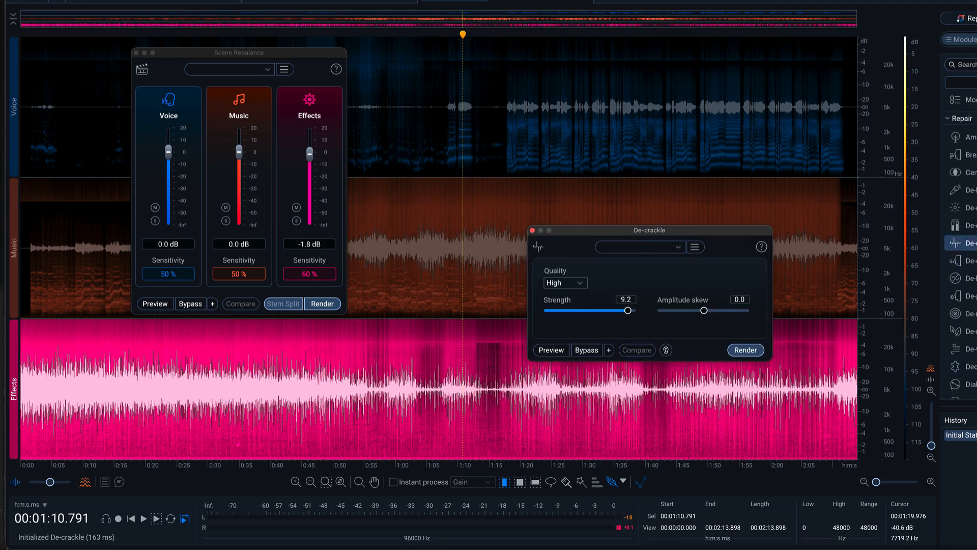
left_click(520, 377)
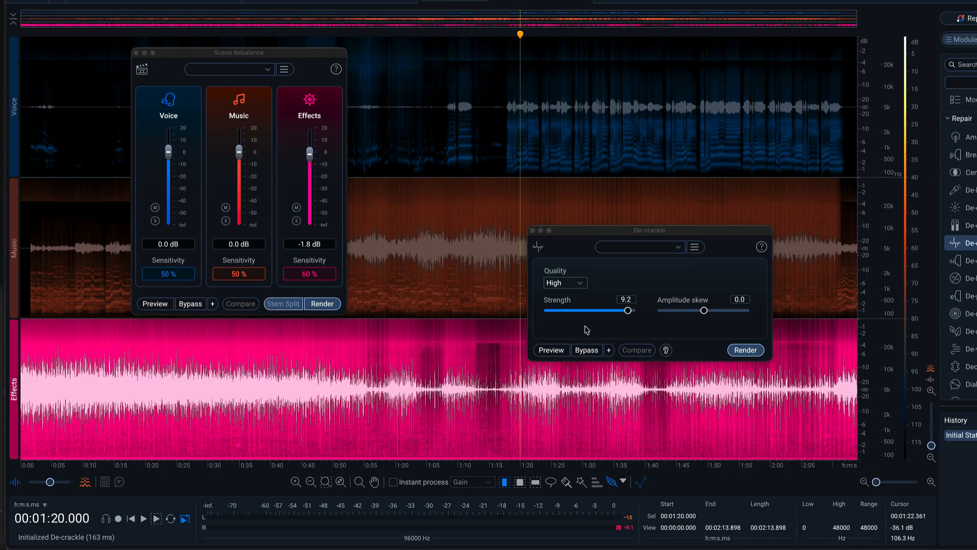
left_click(641, 247)
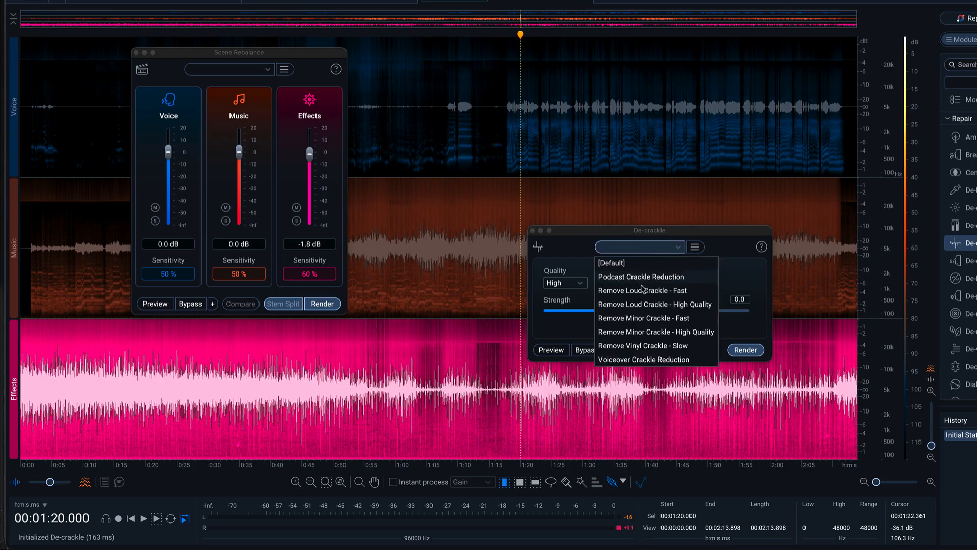
left_click(660, 347)
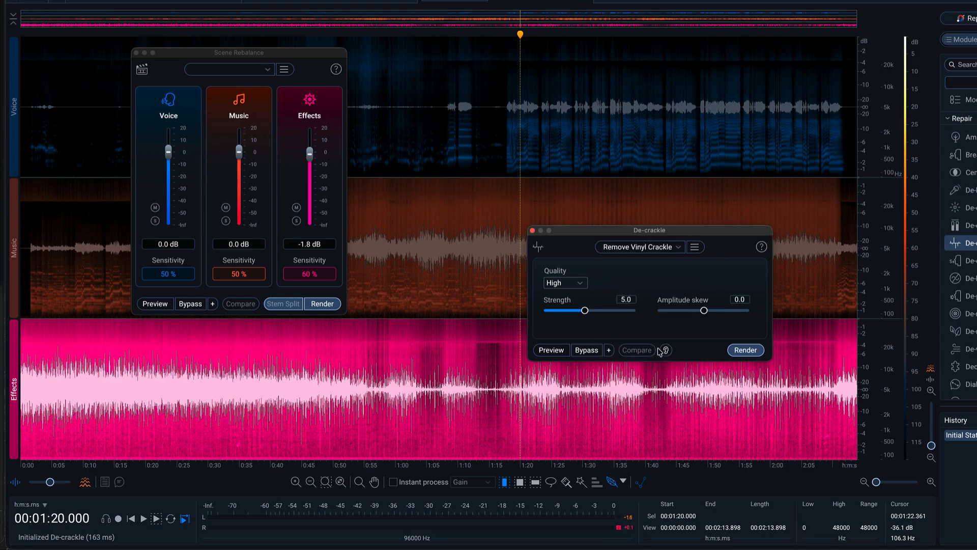
left_click_drag(586, 315, 593, 316)
- Render De-crackle over the full length of the Effects stem and move its window out of the way
key("super+a")
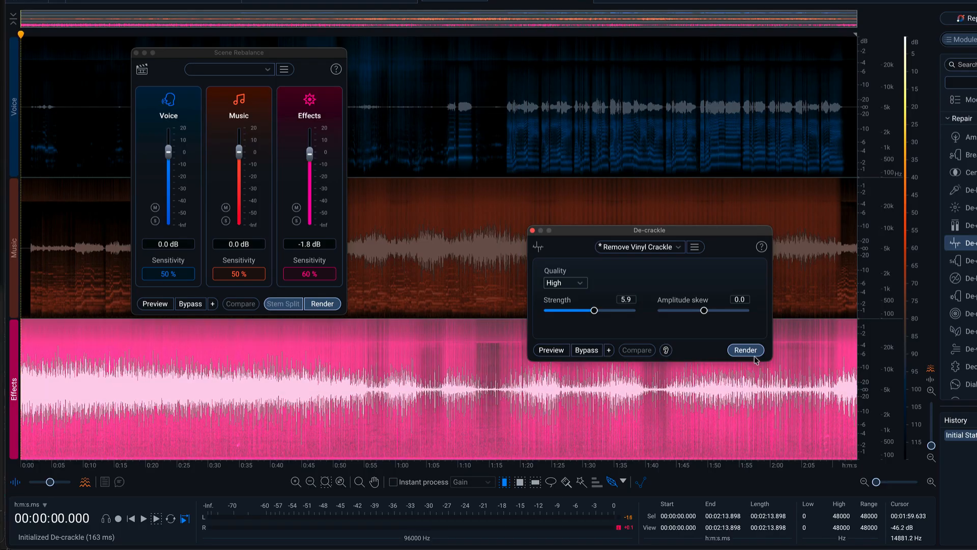
left_click(746, 350)
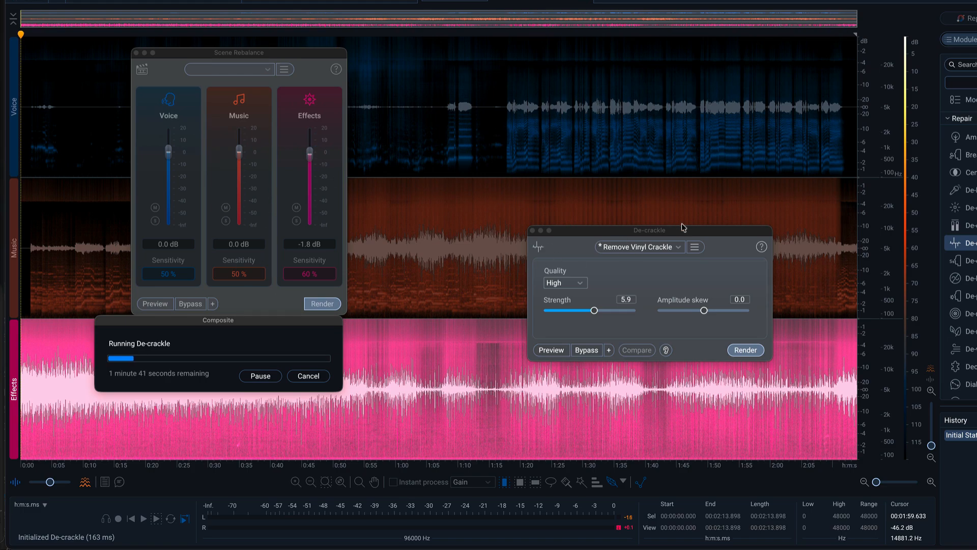
left_click_drag(640, 227, 613, 70)
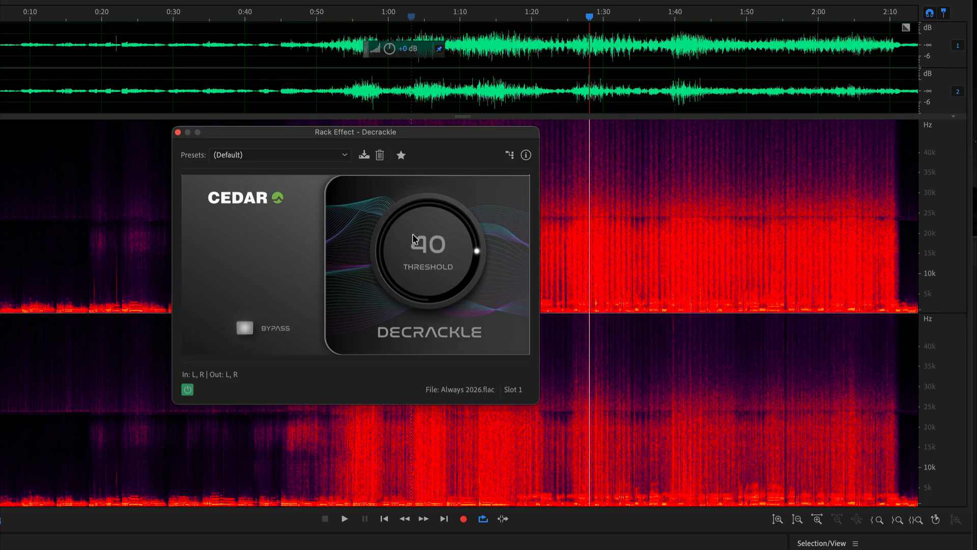
- Switch to Adobe Audition and lower the CEDAR Decrackle threshold to 0 while playing Always 2026.flac
key("space")
left_click_drag(412, 237, 395, 410)
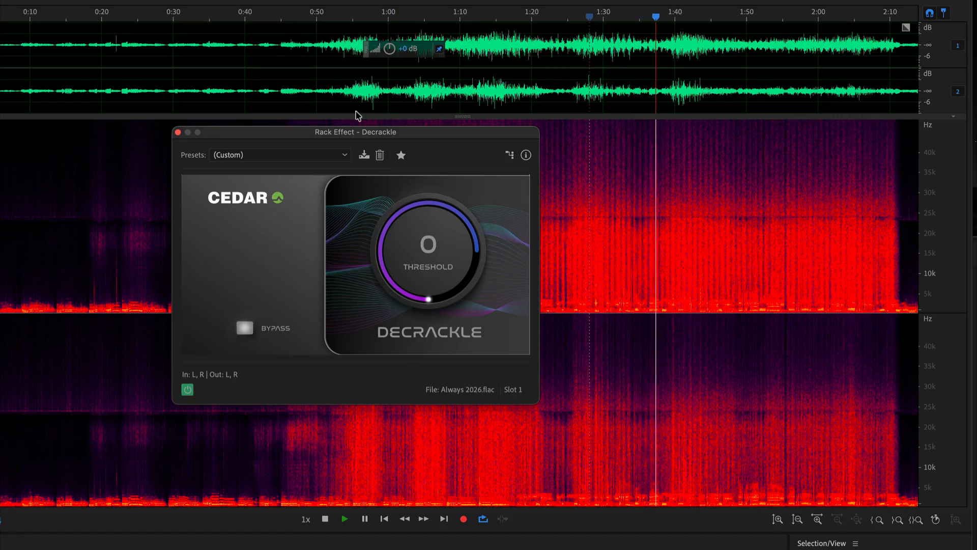
key("space")
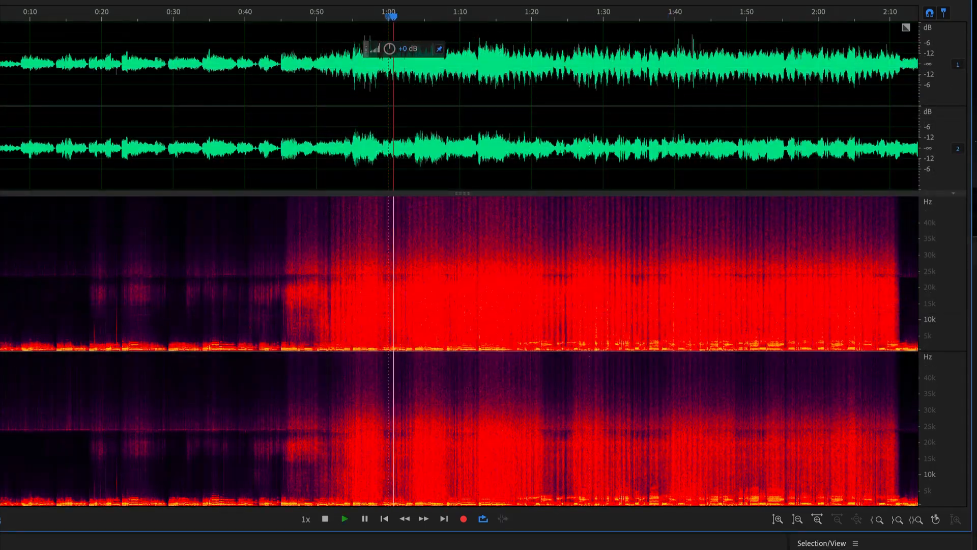
- Add the CEDAR Auto Dehiss plug-in to the effects rack
left_click(1, 189)
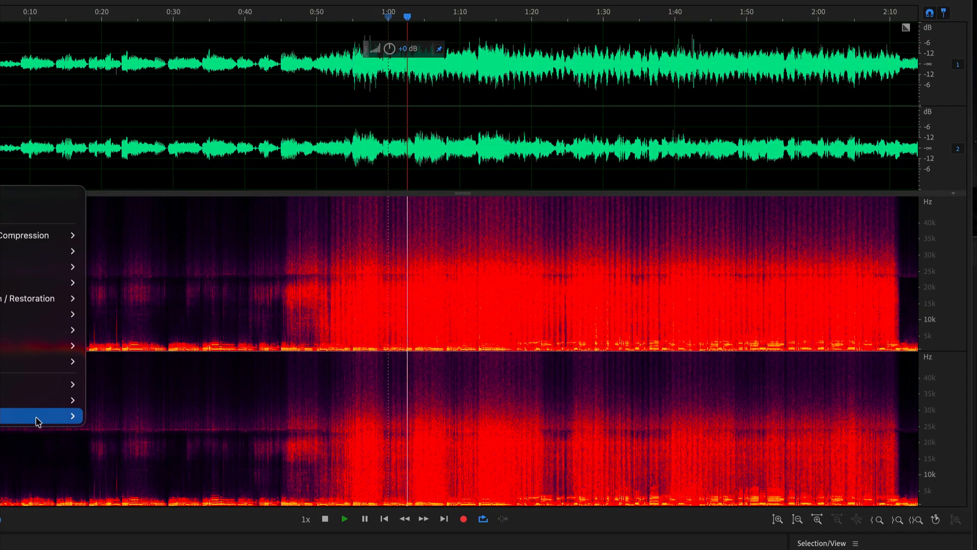
mouse_move(37, 422)
mouse_move(186, 60)
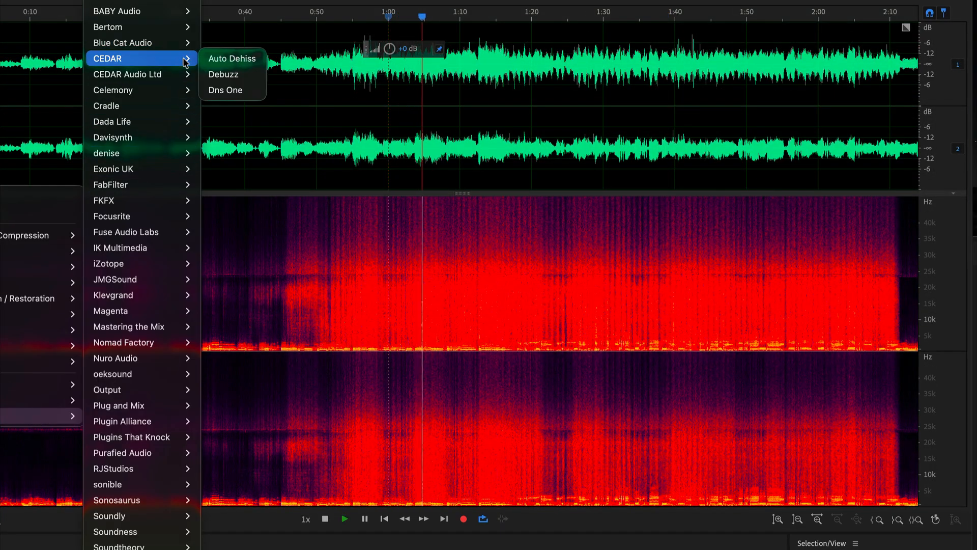
left_click(232, 59)
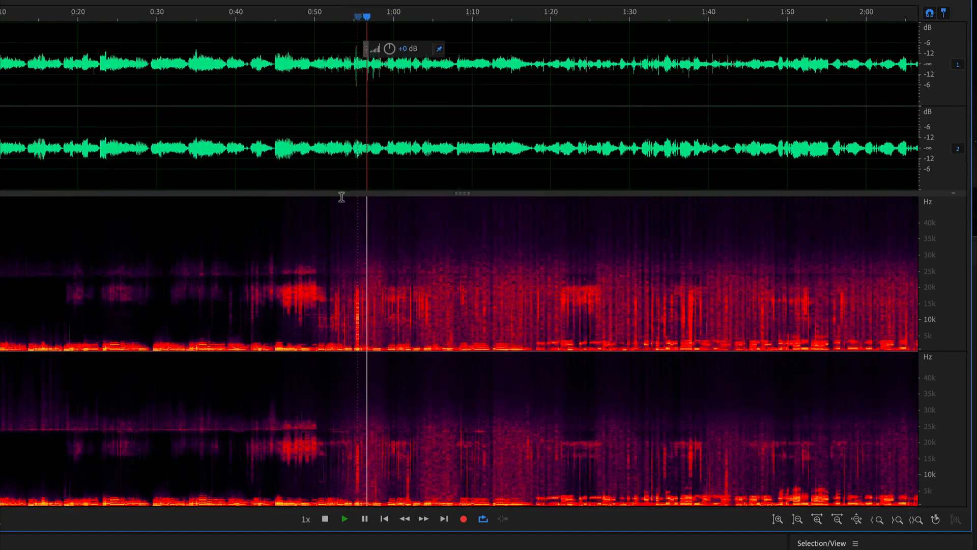
- Inspect the waveform and spectrogram around 0:56 to 1:02 up close during playback
scroll(342, 197, "up", 4)
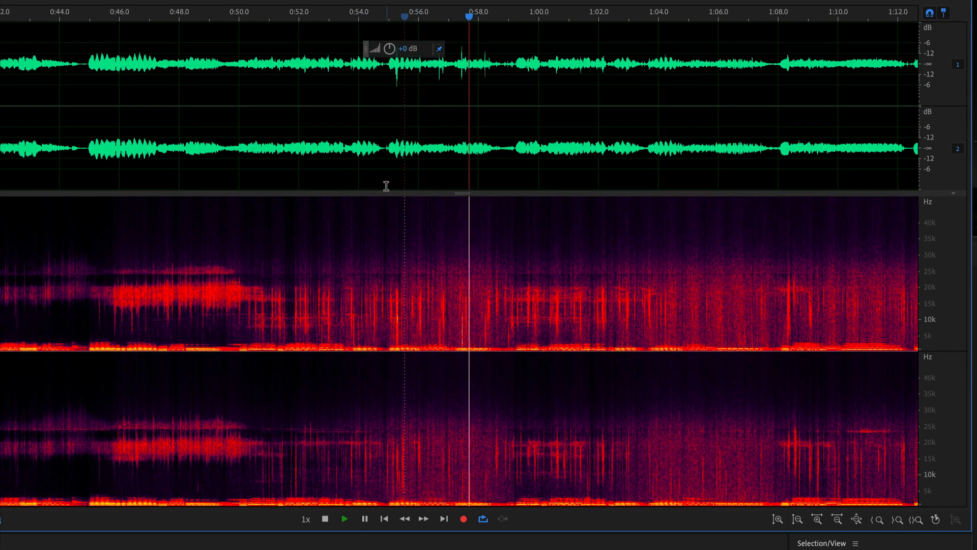
scroll(464, 196, "up", 1)
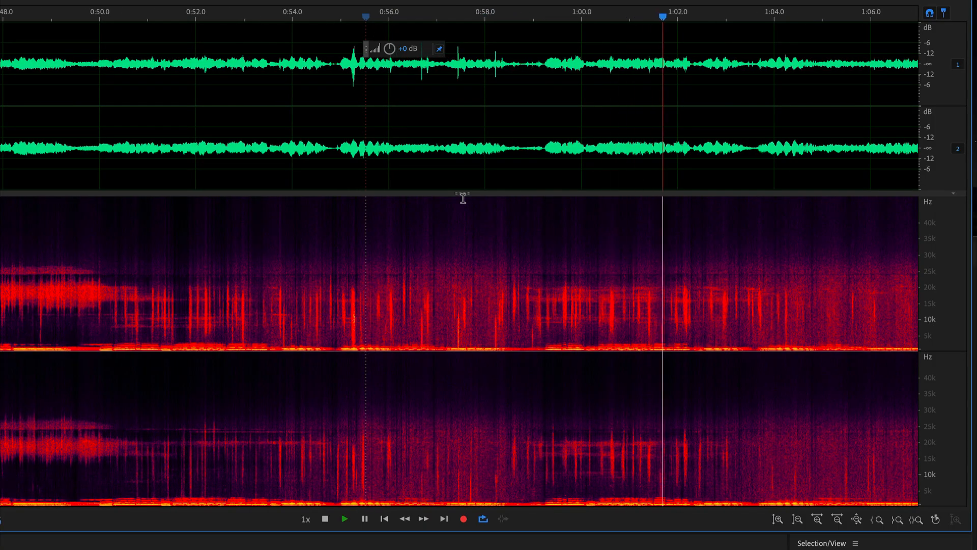
scroll(463, 199, "down", 4)
key("space")
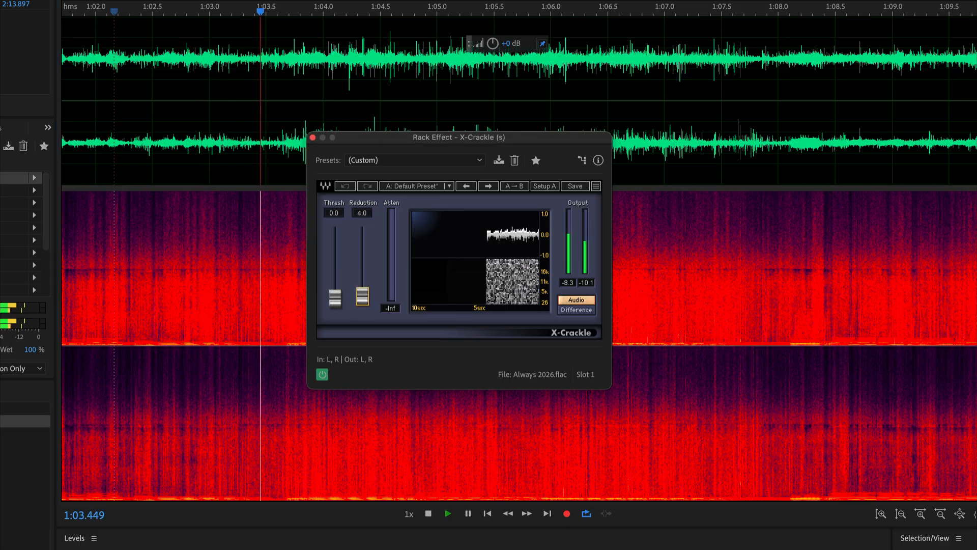
- Set the X-Crackle reduction to 100.0 and its threshold to 96.2 during playback
left_click_drag(363, 268, 362, 263)
left_click_drag(336, 299, 336, 245)
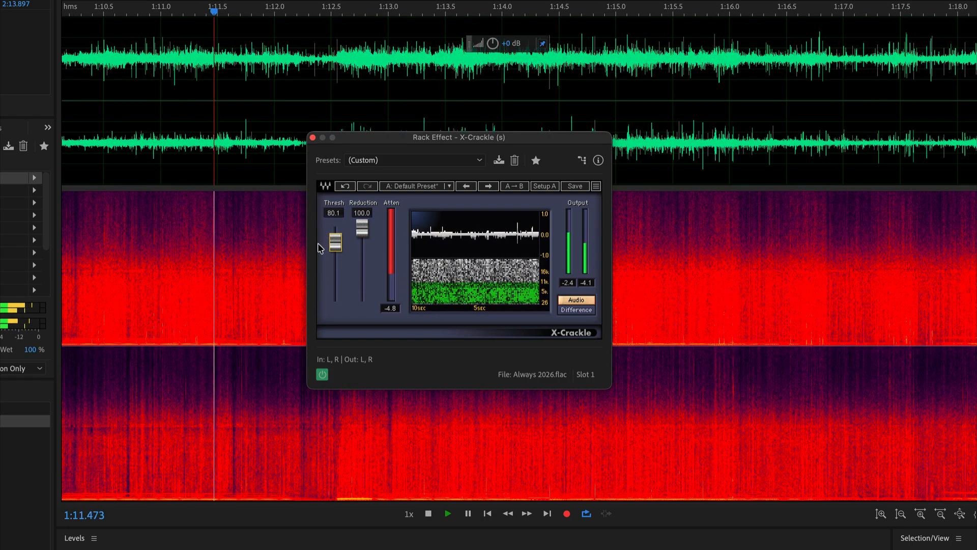
scroll(343, 243, "up", 5)
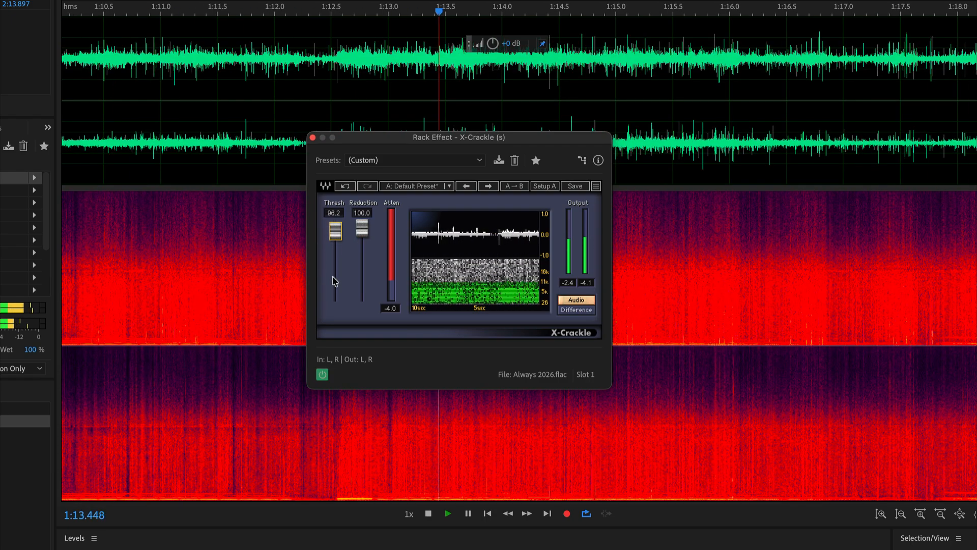
- Apply X-Crackle to the entire recording and audition the processed audio from about 1:11.8
key("ctrl+a")
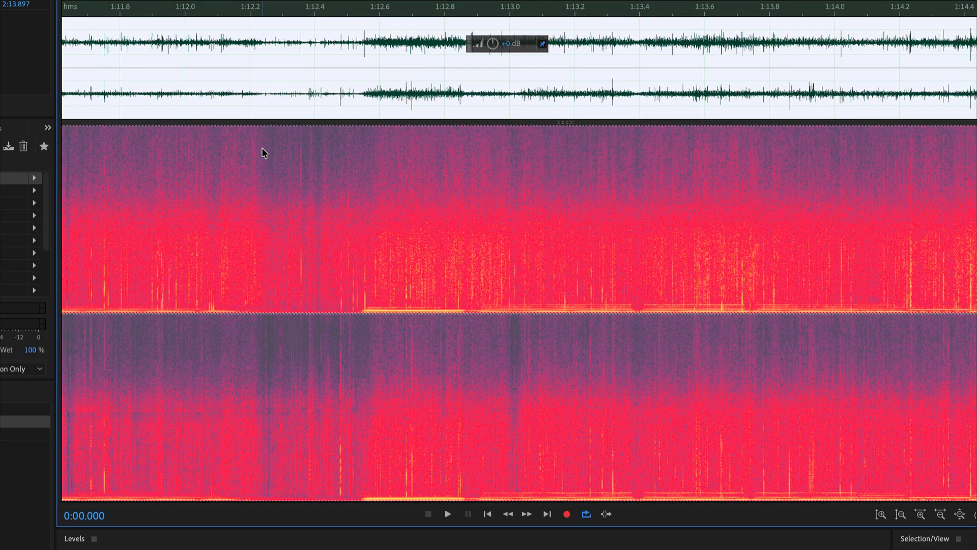
left_click(132, 88)
key("space")
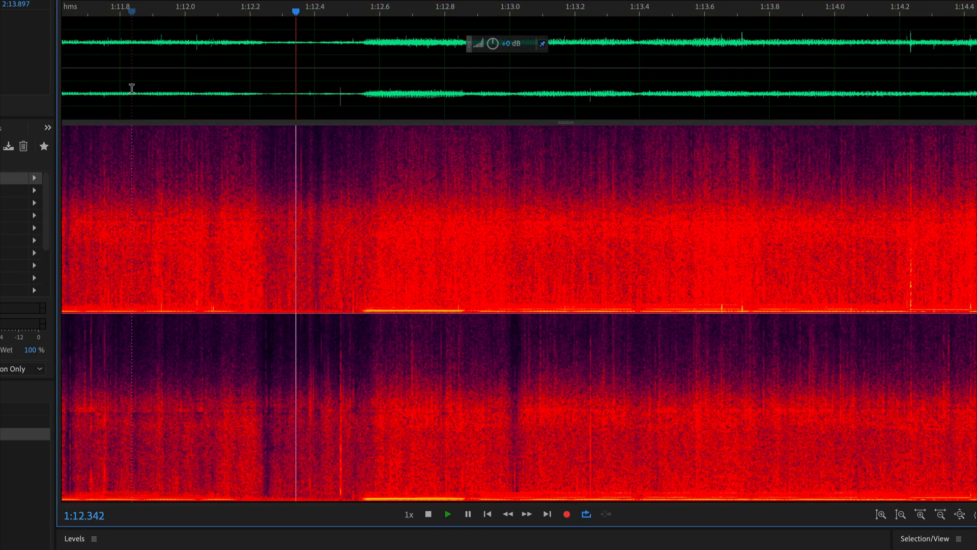
key("space")
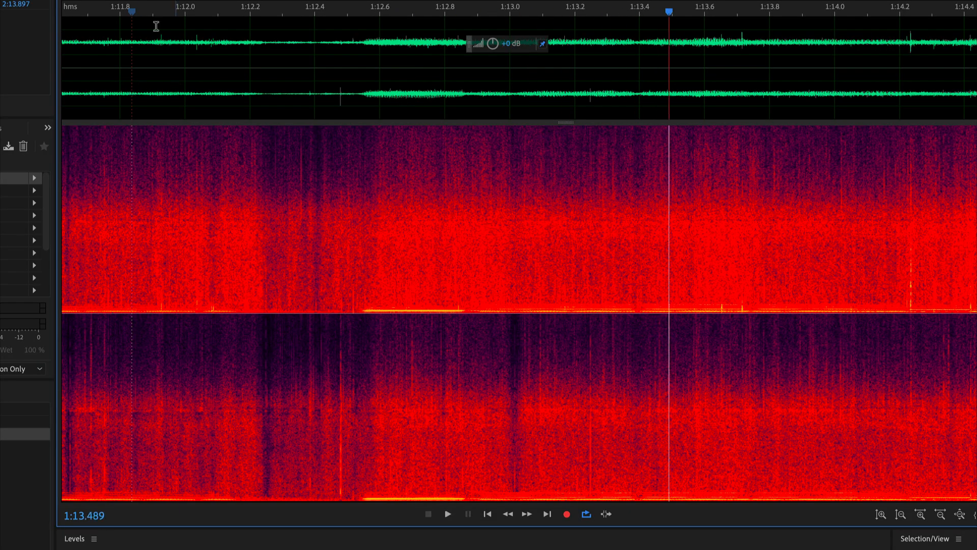
- Add iZotope RX 12 De-click with the multi-band periodic clicks algorithm at sensitivity 6.6 and apply it to the recording
left_click(33, 179)
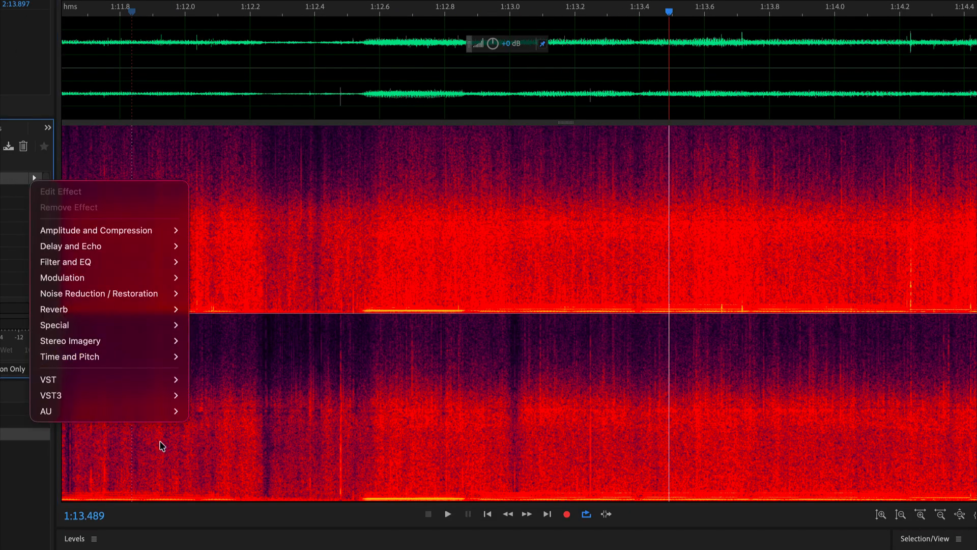
mouse_move(166, 418)
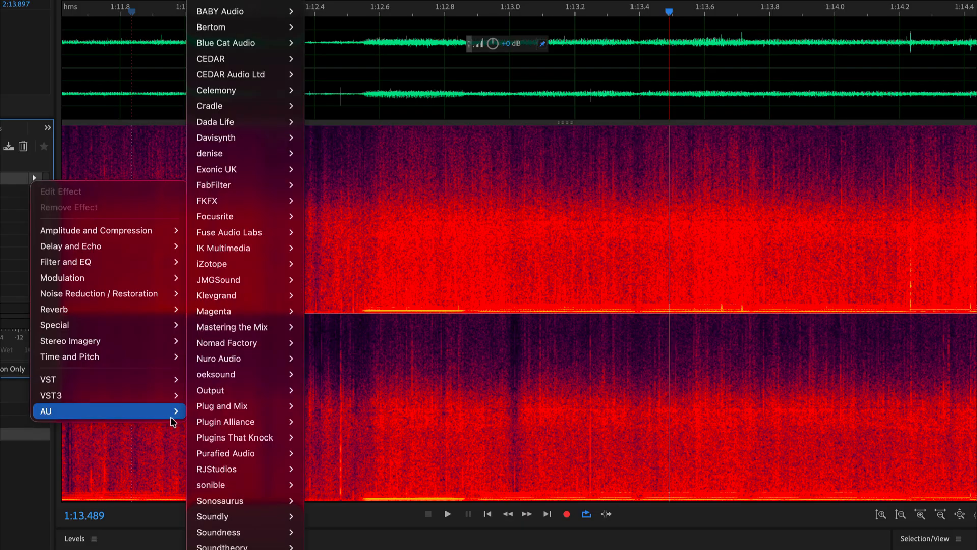
mouse_move(294, 271)
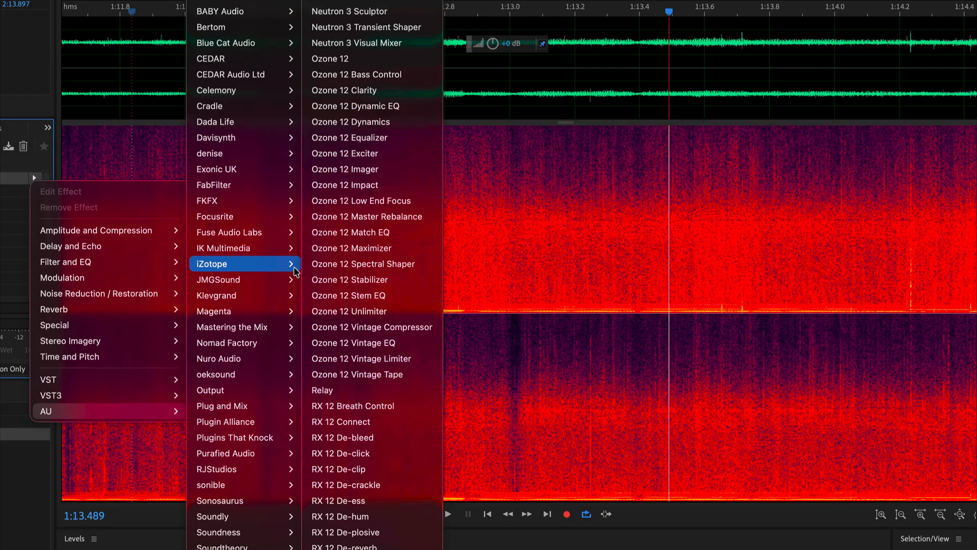
left_click(372, 453)
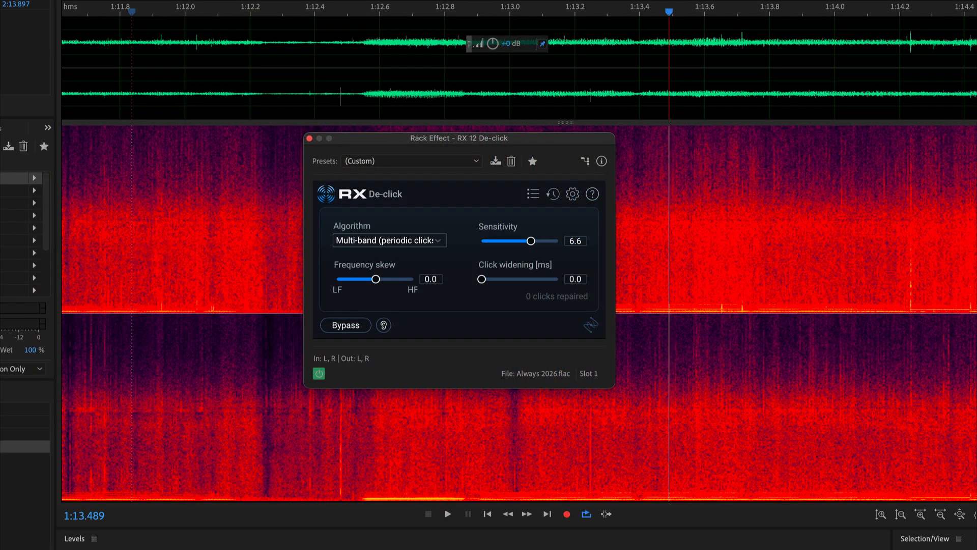
left_click(20, 380)
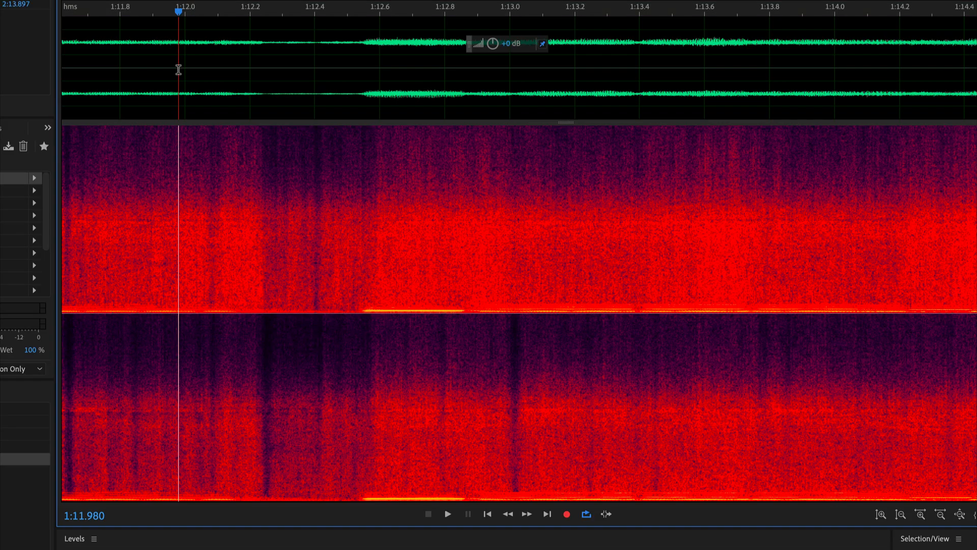
- Audition the de-clicked recording from about 1:12 and again from about 1:17
key("space")
scroll(270, 133, "down", 3)
scroll(294, 112, "down", 4)
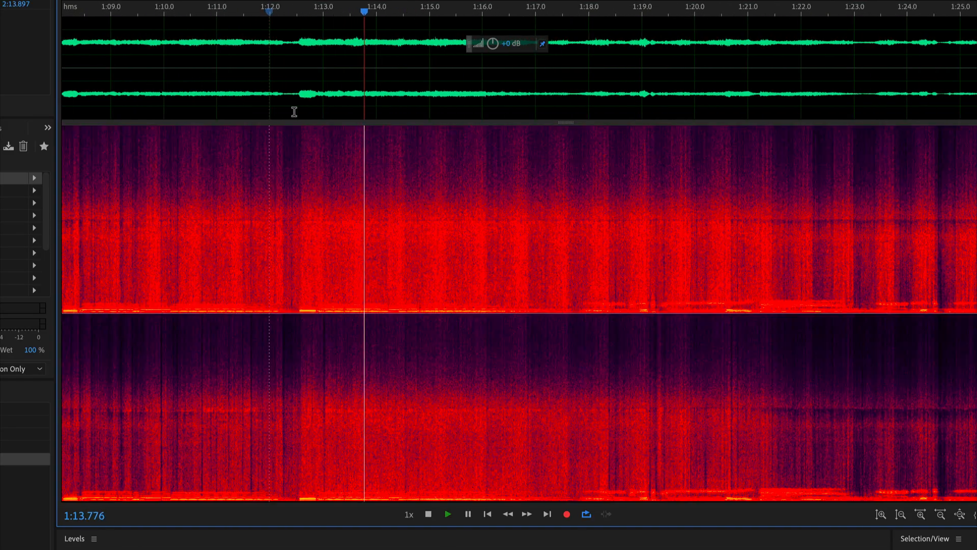
scroll(504, 88, "down", 1)
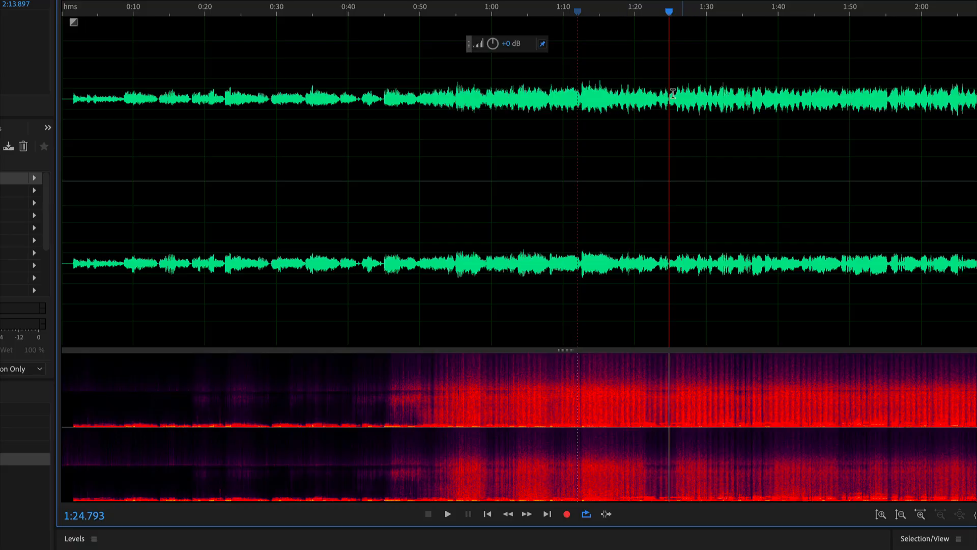
left_click(640, 99)
left_click(616, 102)
key("space")
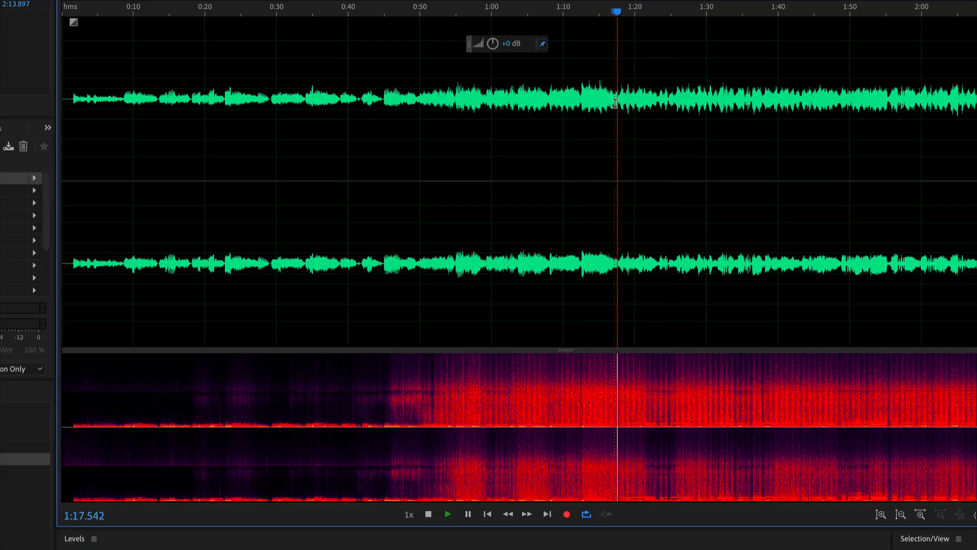
scroll(626, 104, "up", 2)
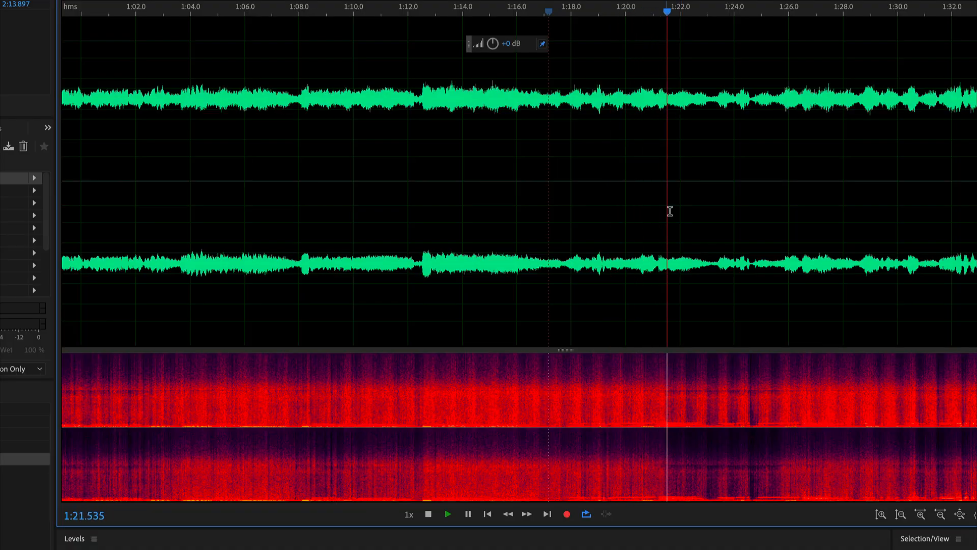
key("space")
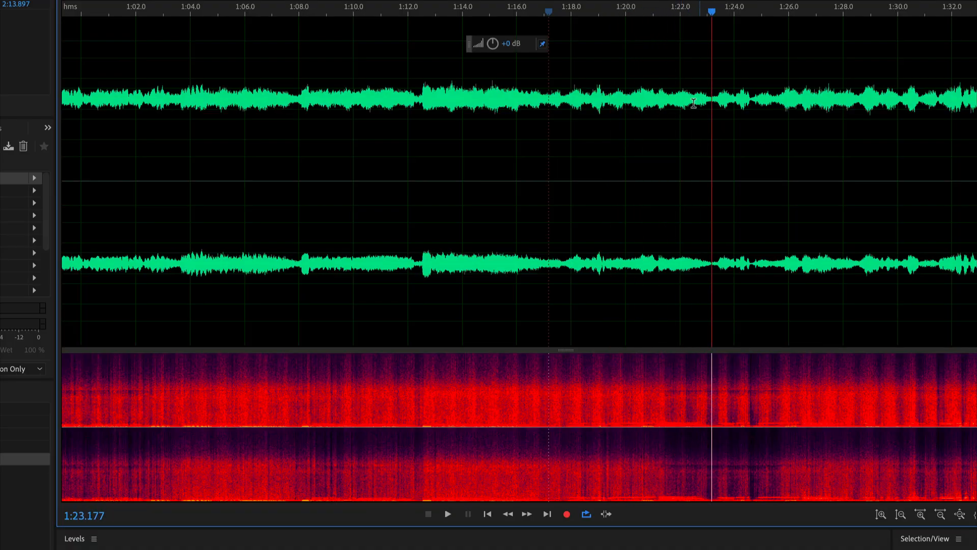
- Select the passage from about 1:22.3 to 1:24 and listen to it for remaining noise
left_click_drag(690, 104, 734, 103)
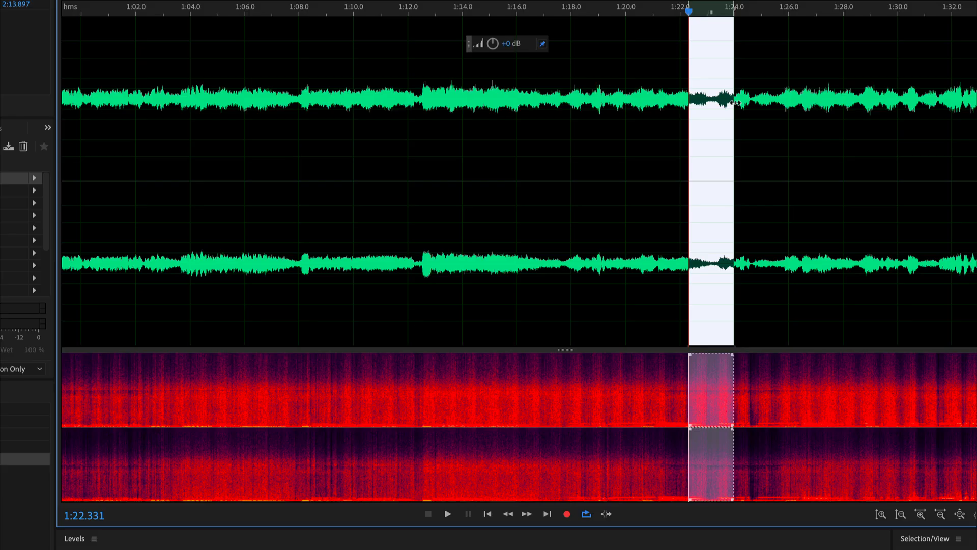
key("space")
left_click(319, 76)
scroll(336, 76, "down", 3)
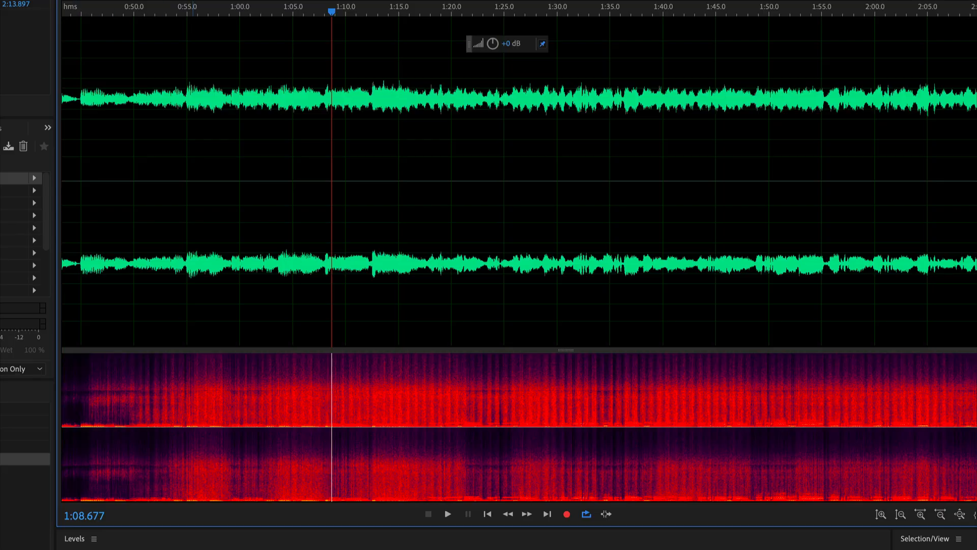
- Add the CEDAR Auto Dehiss Audio Unit to the first effects rack slot
left_click(34, 179)
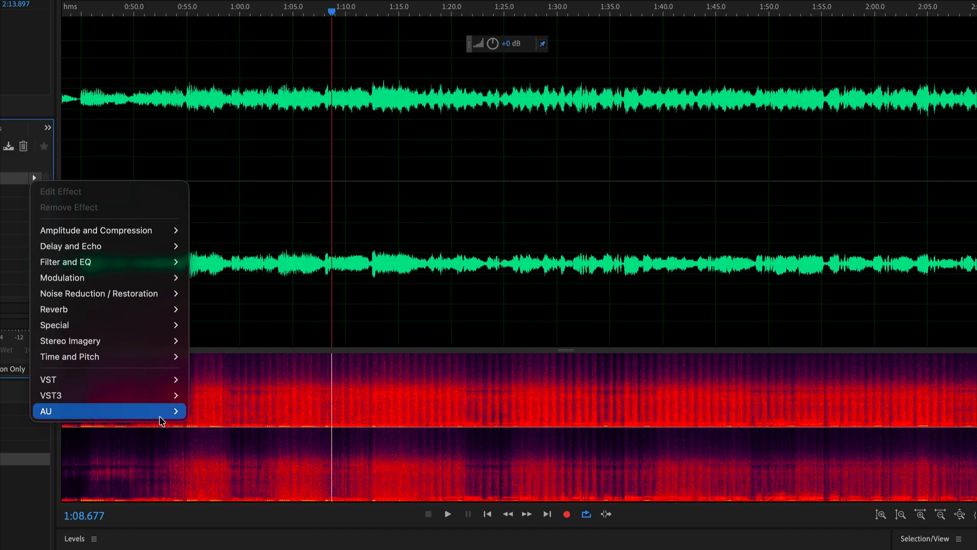
mouse_move(175, 410)
mouse_move(285, 58)
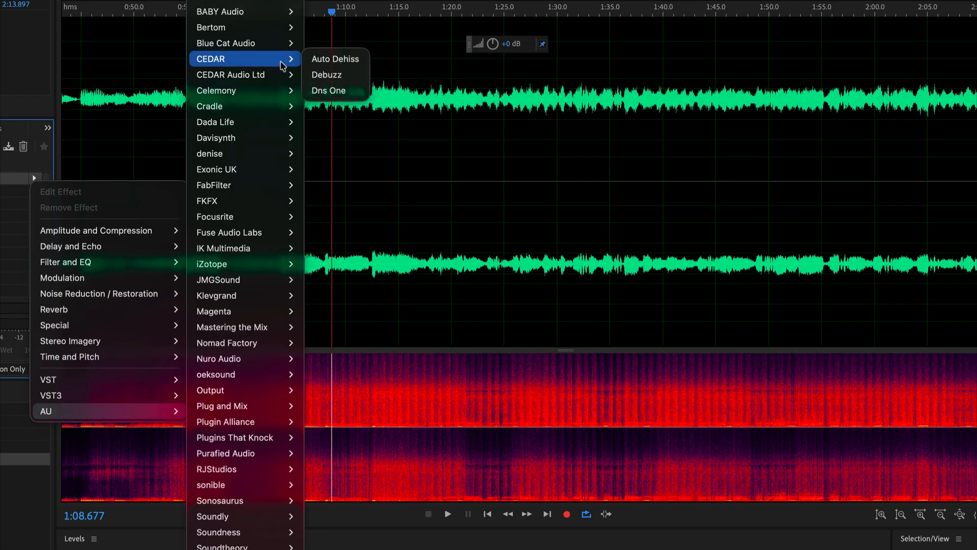
left_click(334, 59)
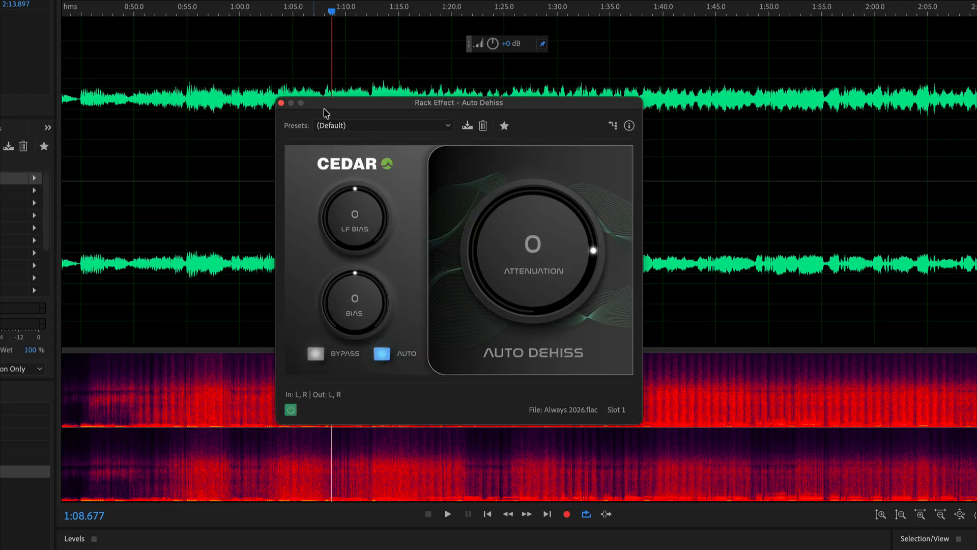
- Set the Auto Dehiss attenuation to -11 and bias to 2 during playback
left_click_drag(385, 108, 49, 54)
key("space")
left_click_drag(184, 192, 182, 248)
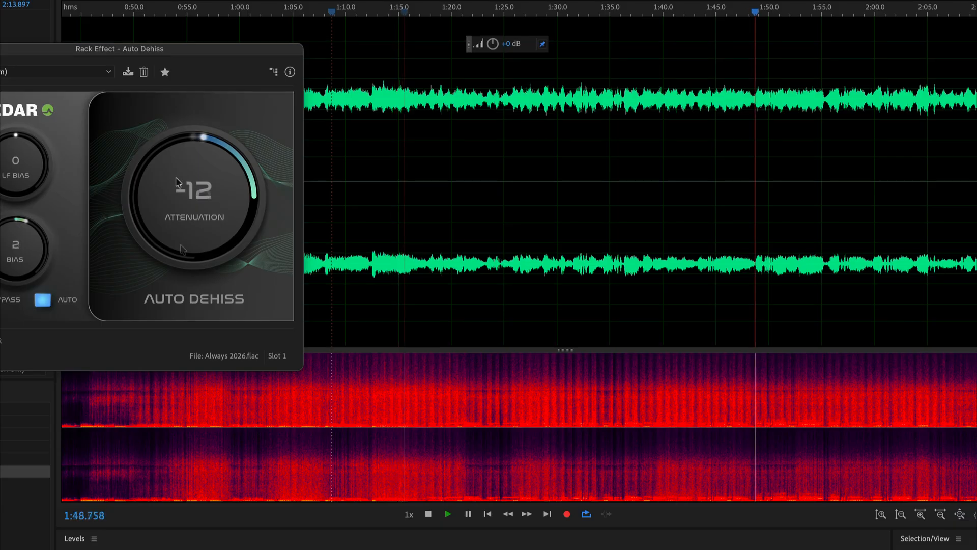
mouse_move(179, 197)
left_mouse_down()
mouse_move(169, 189)
mouse_move(183, 178)
left_mouse_up()
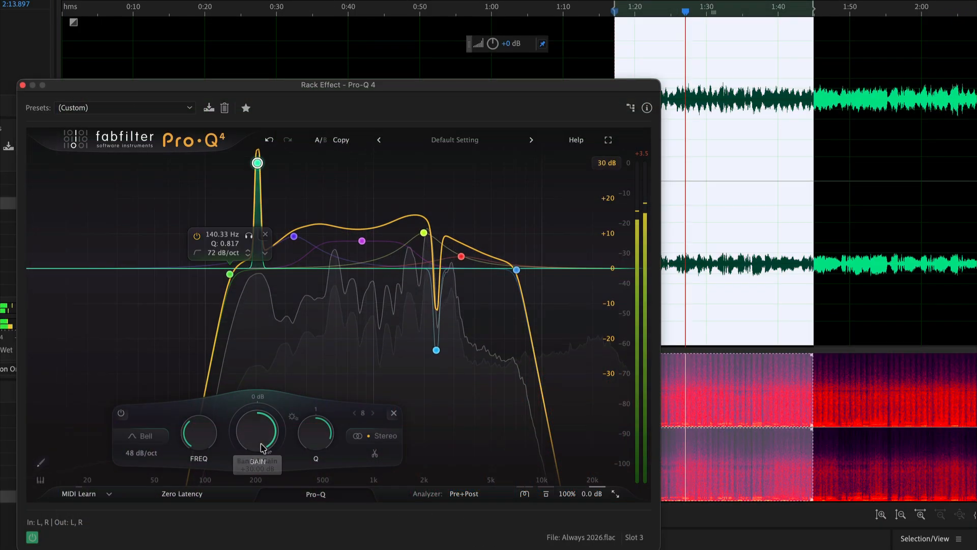
- Cut the narrow Pro-Q 4 bell band near 200 Hz to about -11 dB
left_click_drag(258, 250, 258, 307)
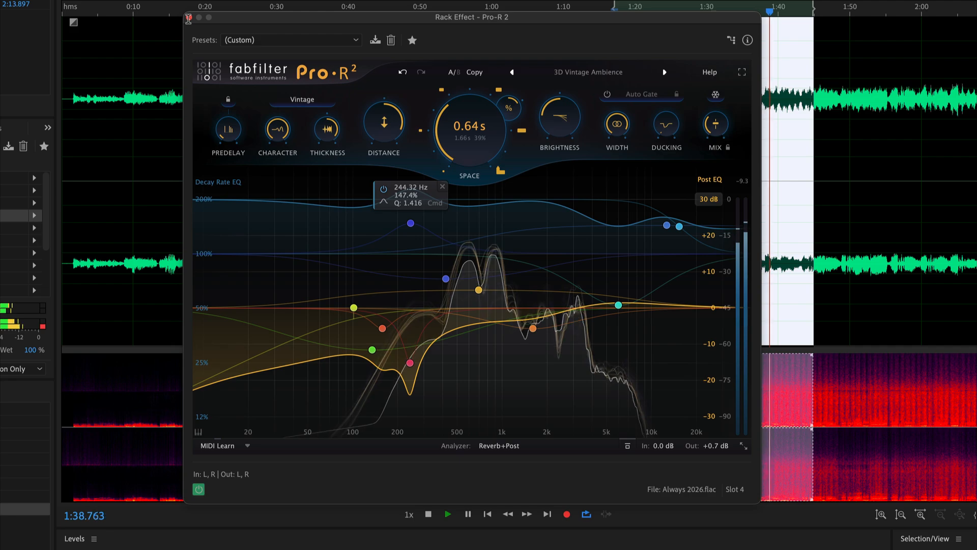
- Select the passage from about 1:21 to 1:57 and toggle PS22 XSplit Stereo during playback to compare its effect
left_click(188, 17)
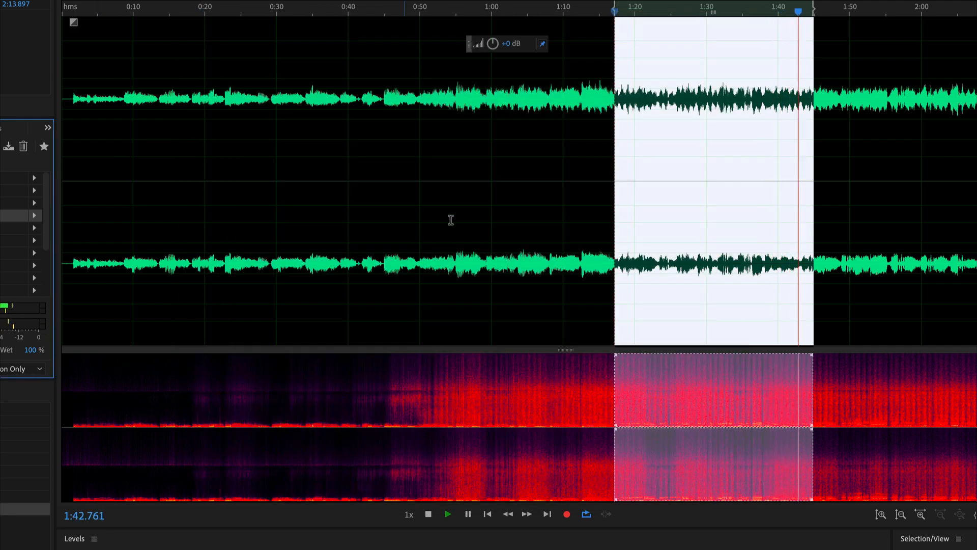
left_click_drag(904, 95, 648, 98)
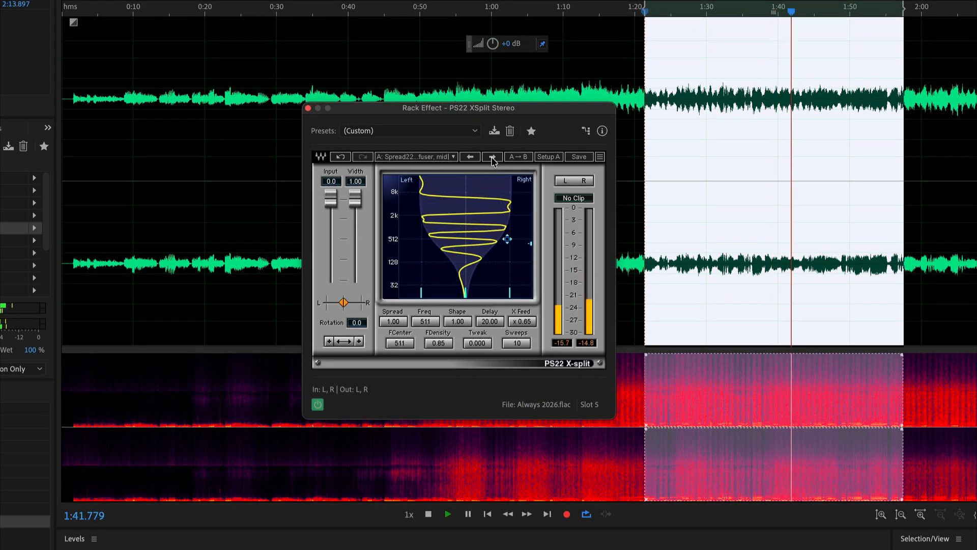
left_click(318, 404)
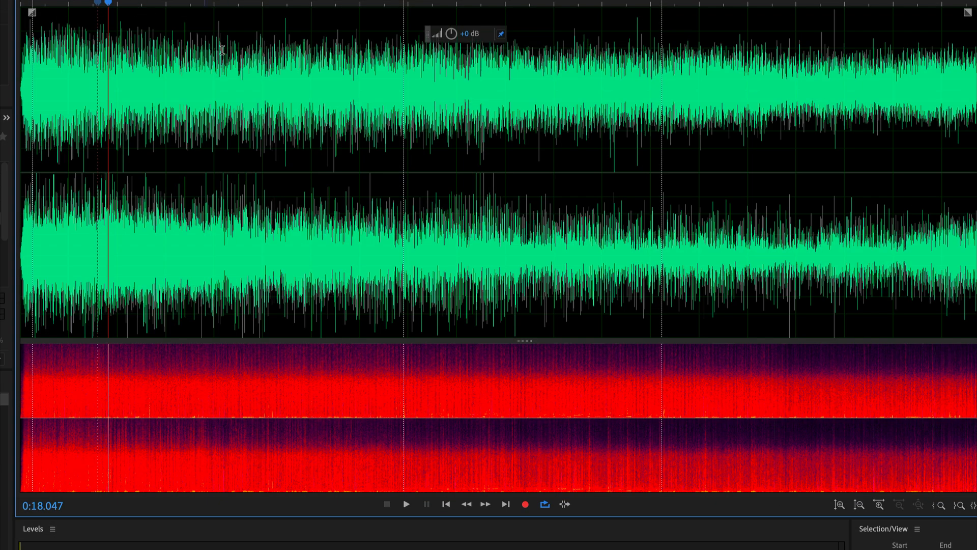
- Play the unprocessed recording from about 0:35 and from further on, and compare it with the restored version
left_click(191, 61)
key("space")
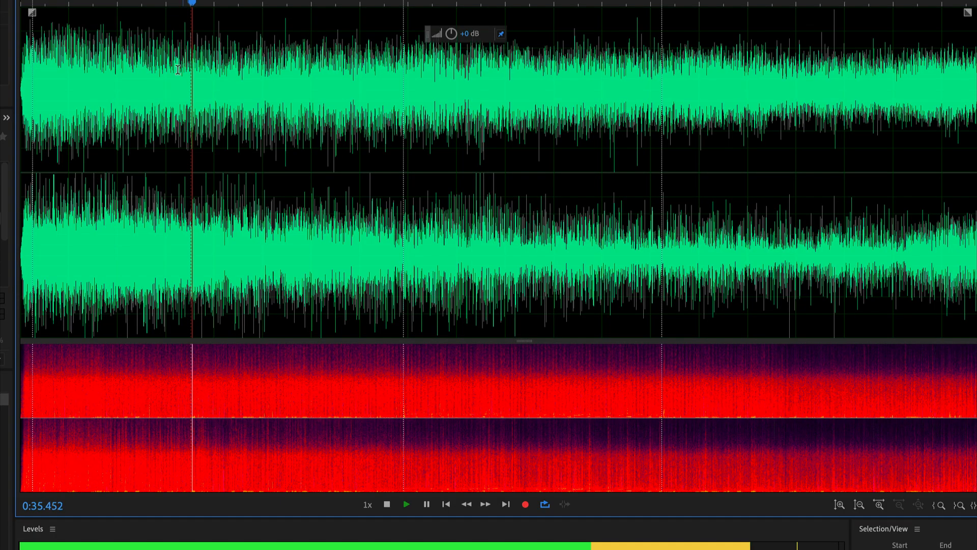
left_click(487, 76)
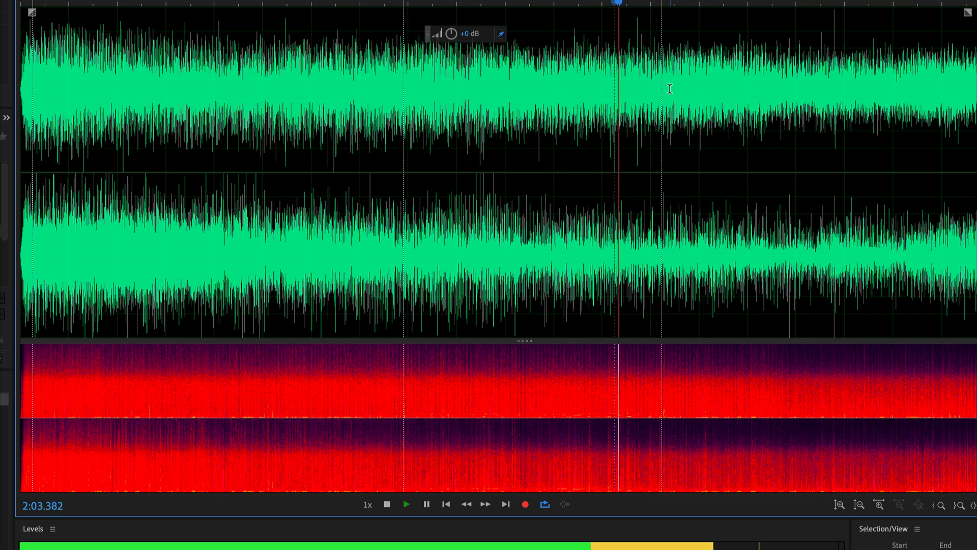
left_click(504, 77)
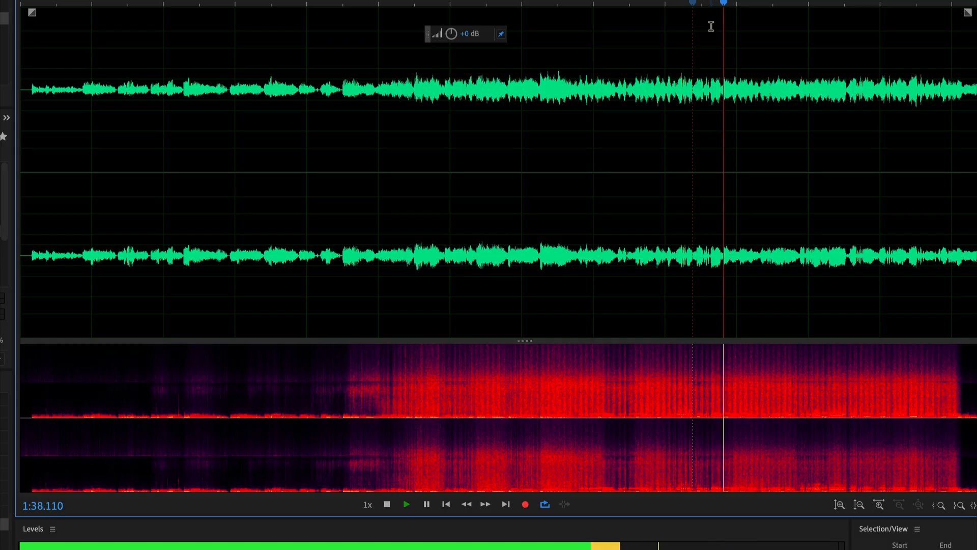
key("space")
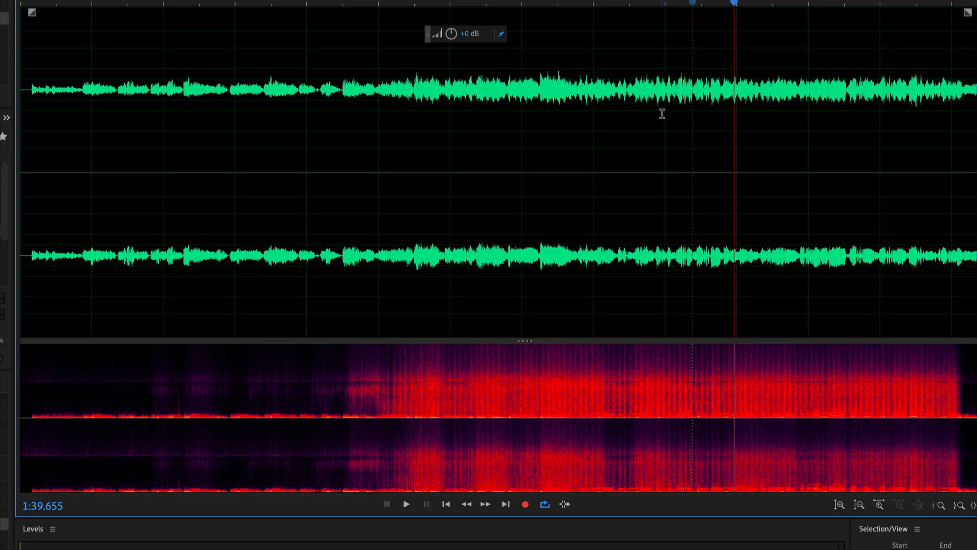
- Open Auto Dehiss from the effects rack and review its attenuation and bias settings
double_click(1, 170)
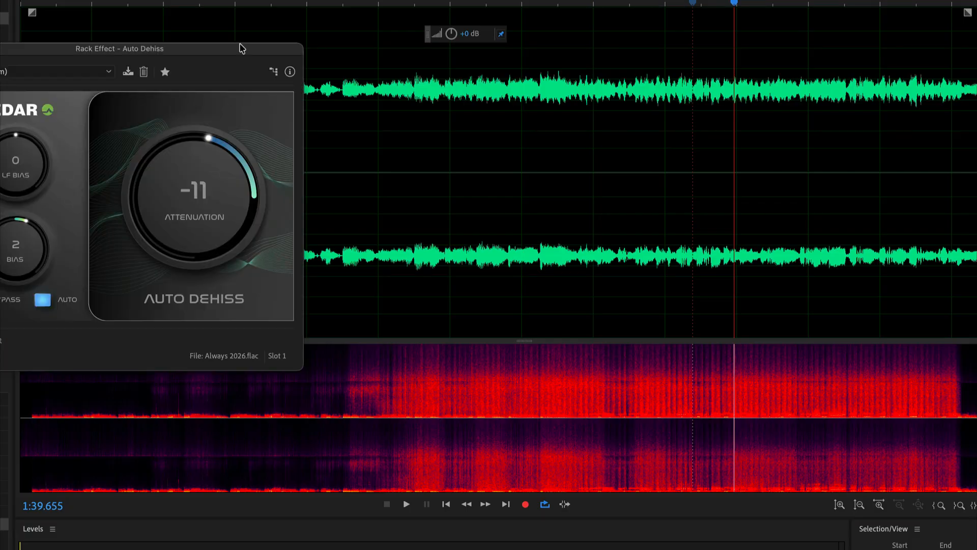
left_click_drag(243, 57, 402, 64)
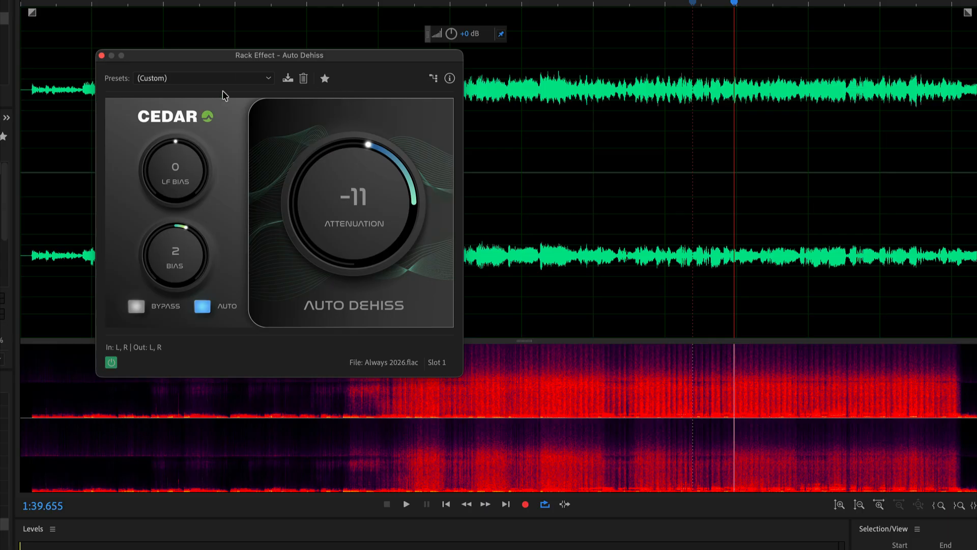
left_click(102, 56)
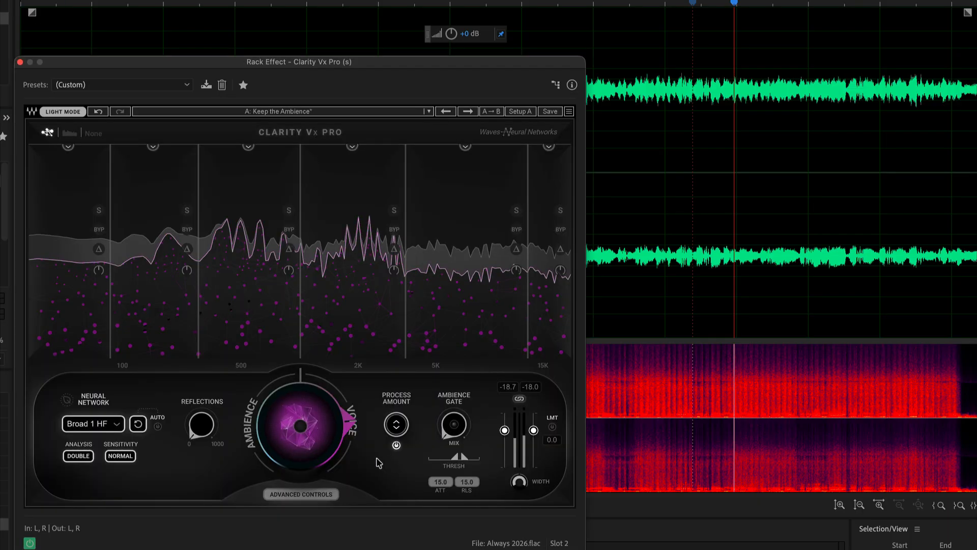
- Review the rack settings of Clarity Vx Pro, Pro-Q 4, Pro-R 2 and PS22 XSplit Stereo one after another
left_click(20, 62)
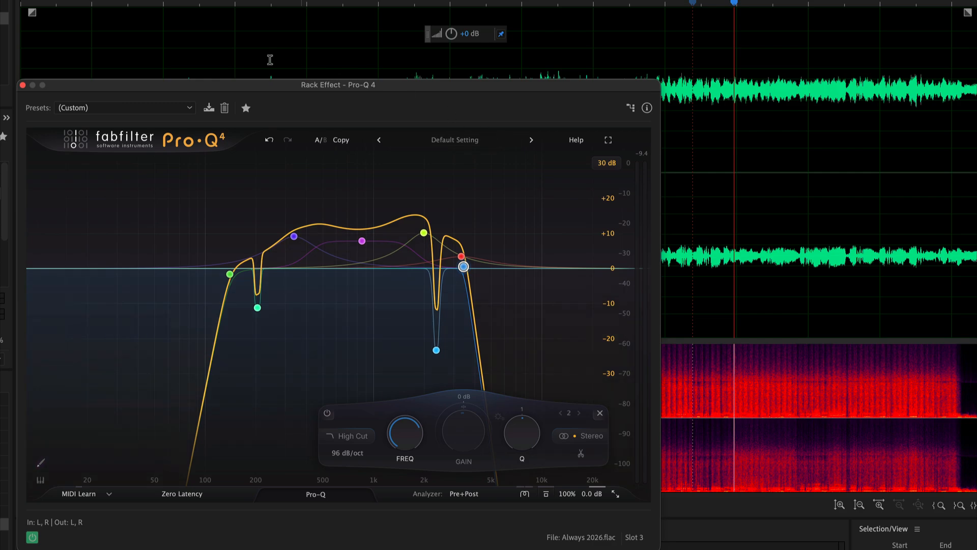
left_click(23, 85)
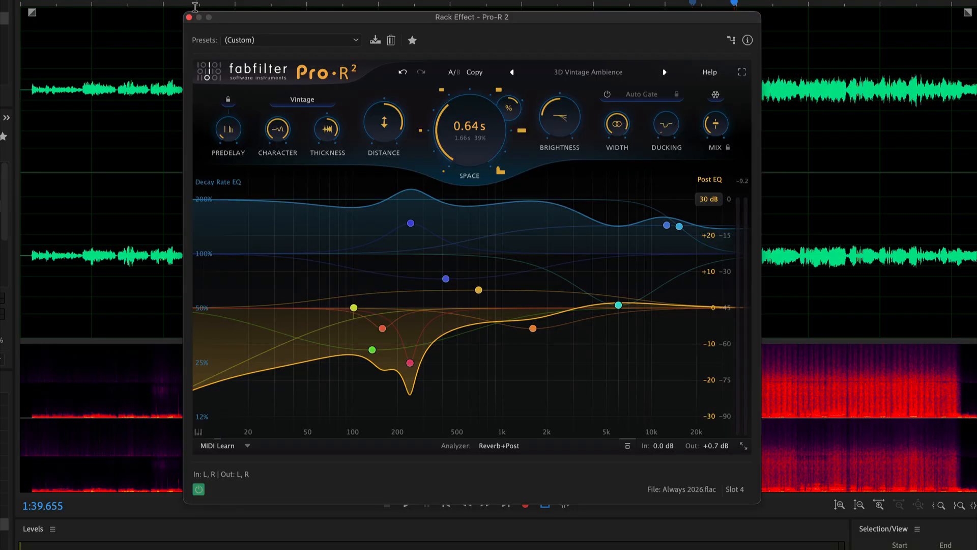
left_click(188, 17)
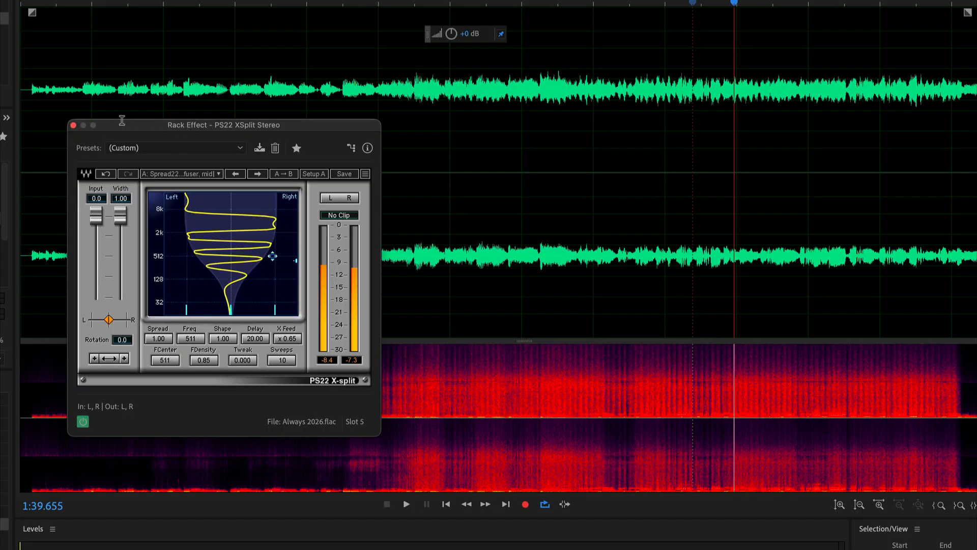
left_click(73, 124)
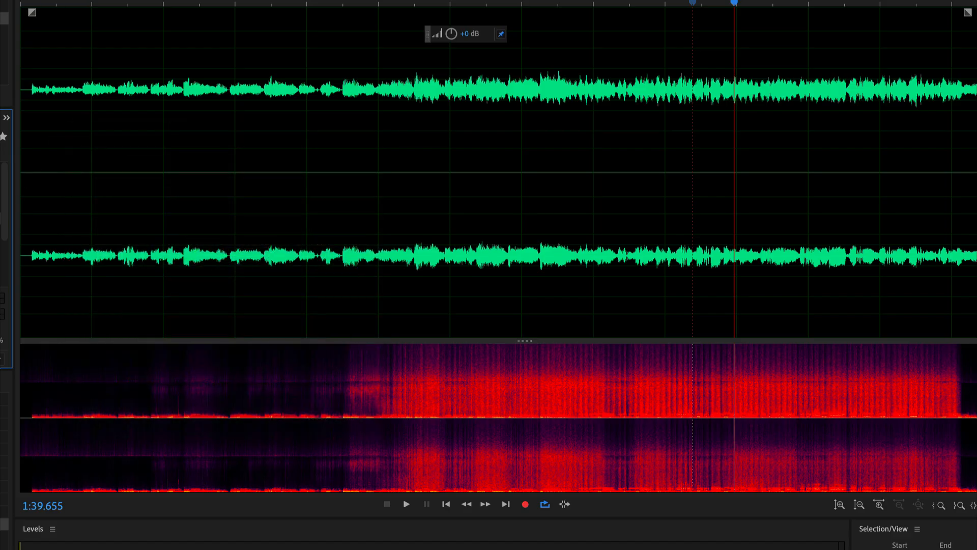
- Reopen PS22 XSplit Stereo to check its spread settings, examine VOX PRO, and play the restored recording
double_click(1, 218)
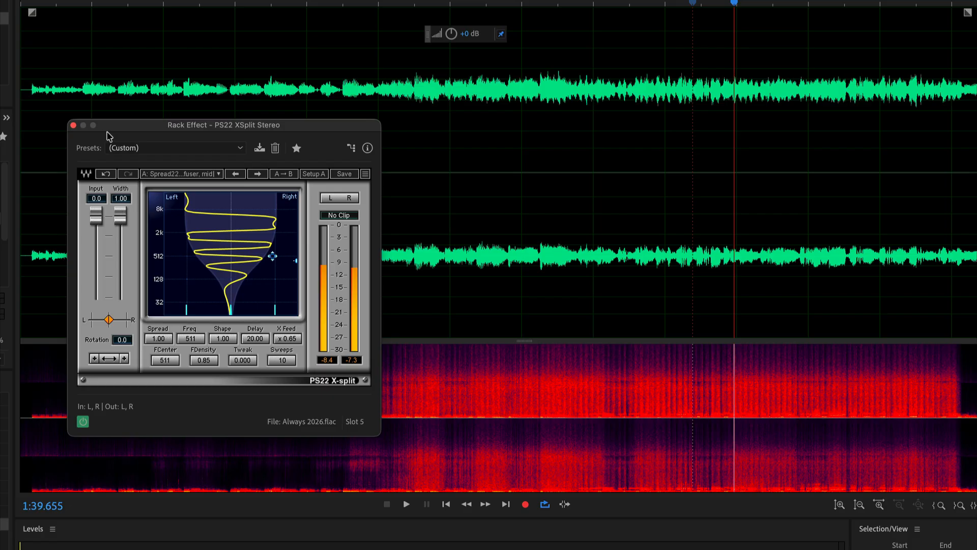
left_click(74, 125)
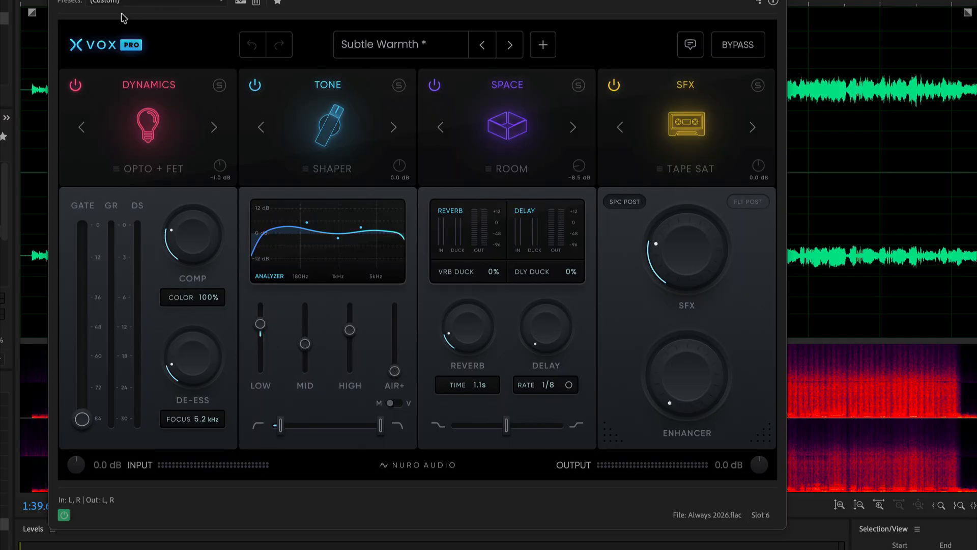
key("space")
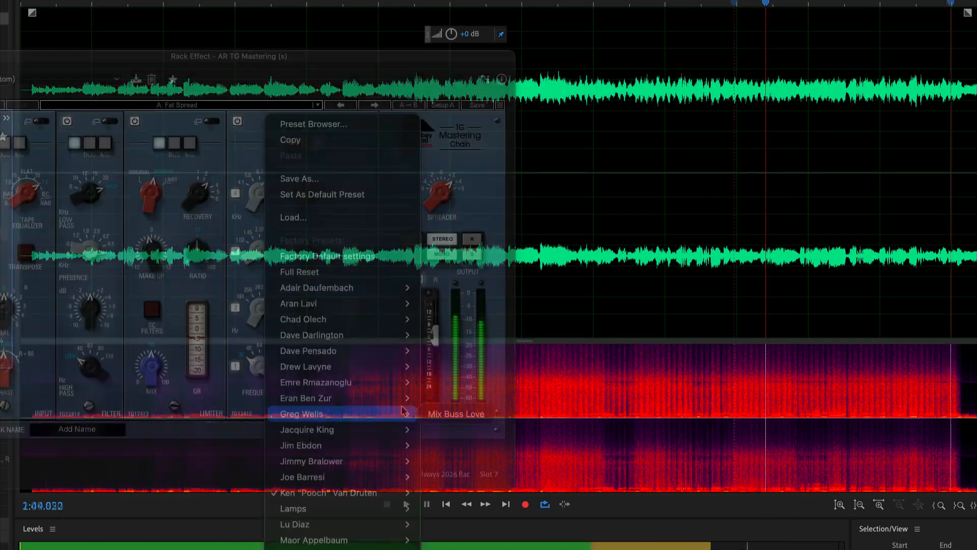
- Browse the AR TG Mastering factory presets and load Clear and Wide 2 from the Jacquire King set
mouse_move(403, 421)
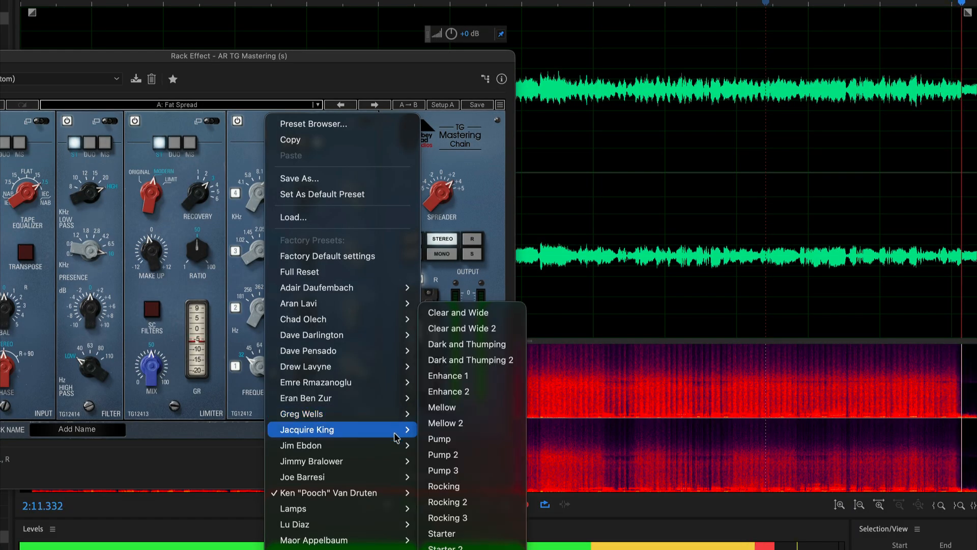
left_click(488, 329)
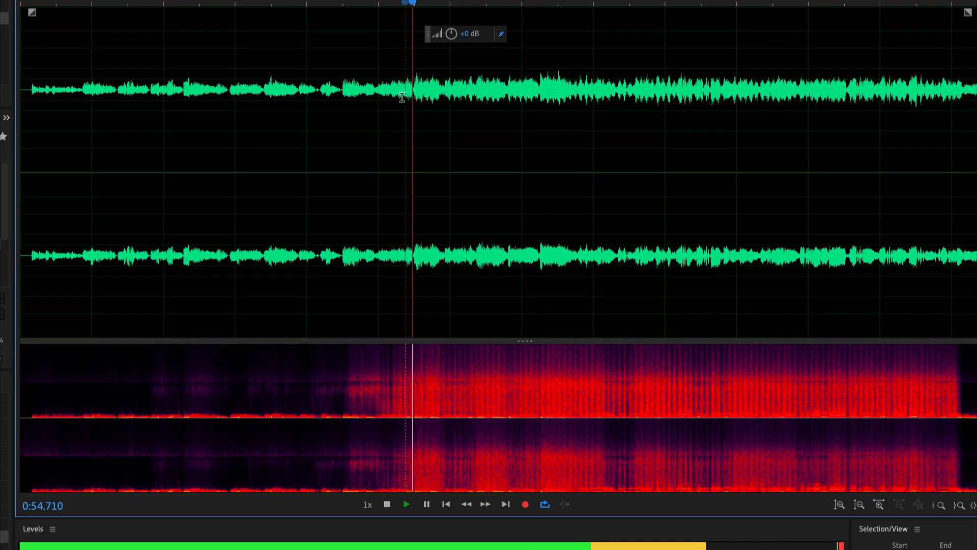
- Play the restored recording from about 1:19 and compare it with the unprocessed recording around 1:50
left_click(584, 68)
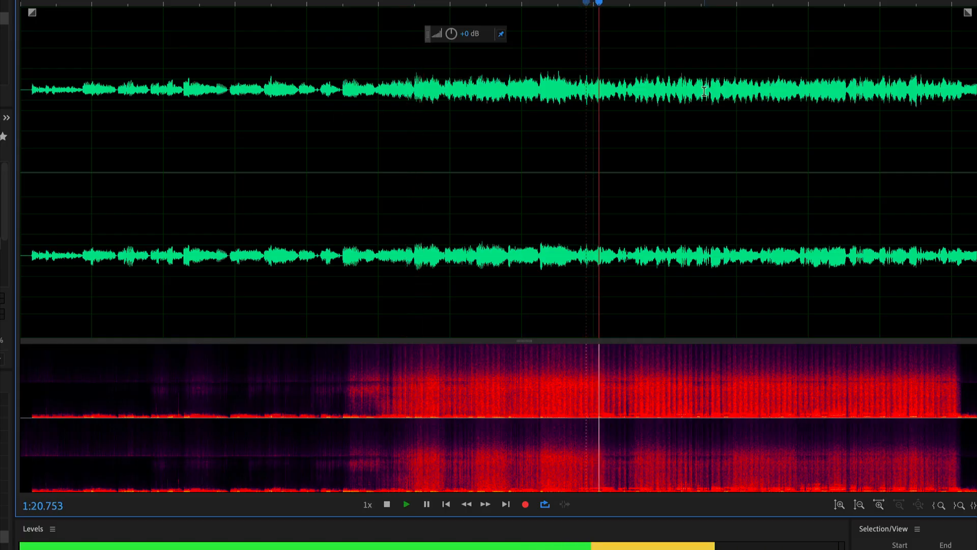
scroll(677, 94, "up", 2)
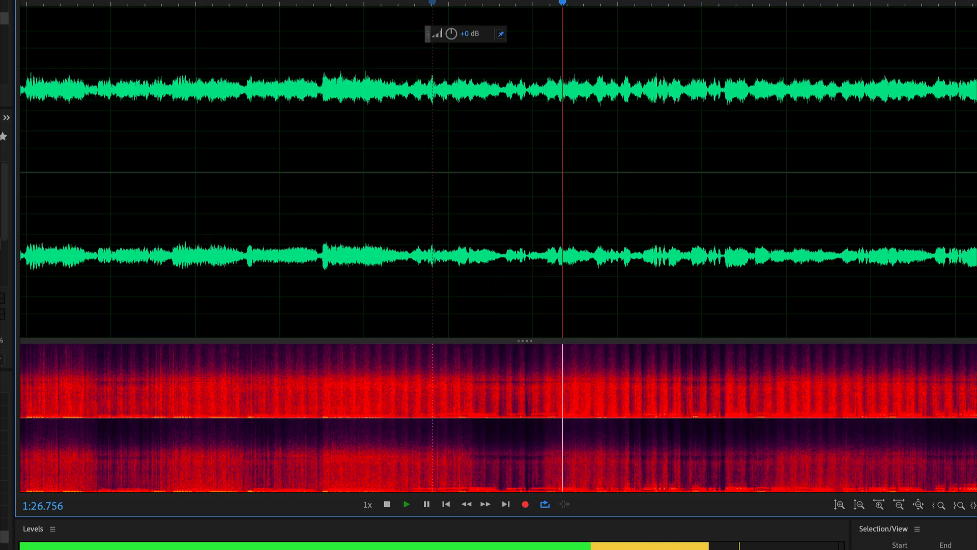
key("space")
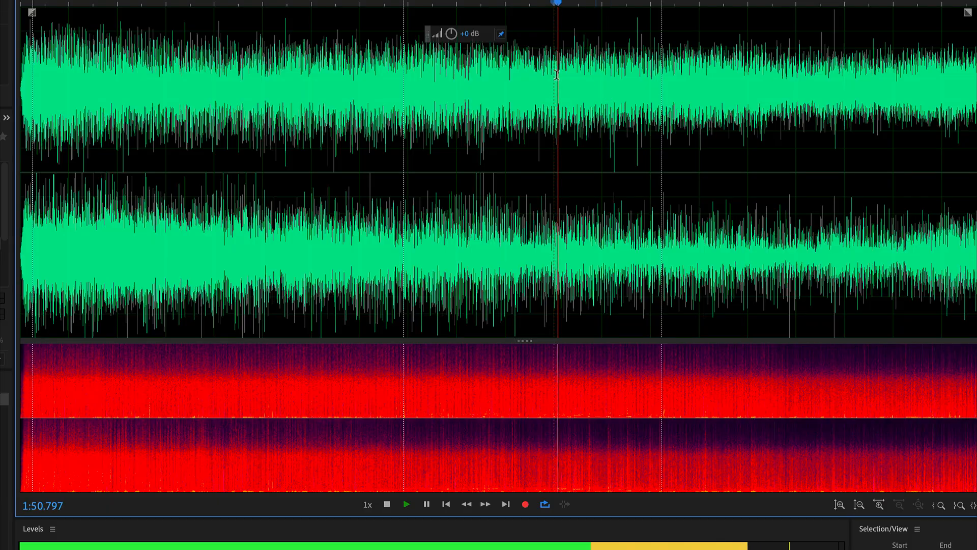
key("space")
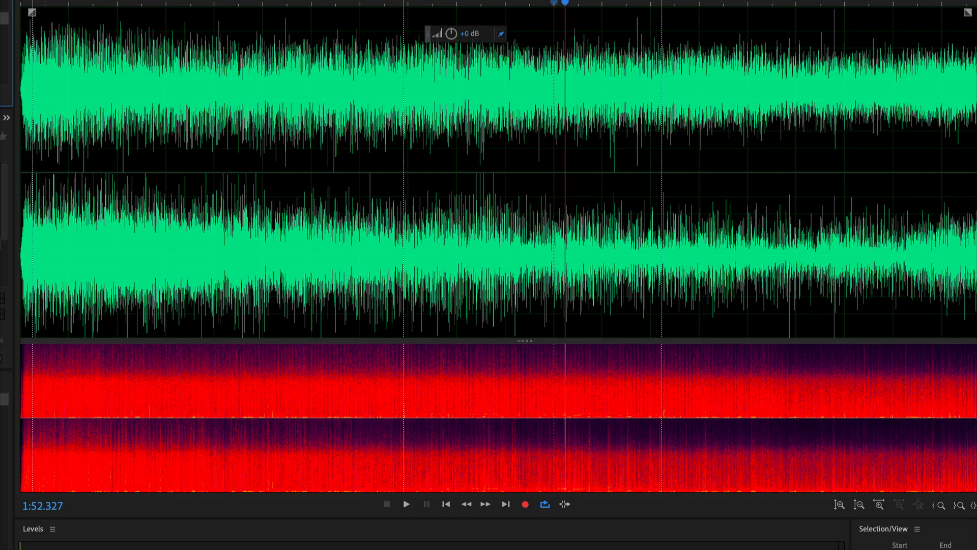